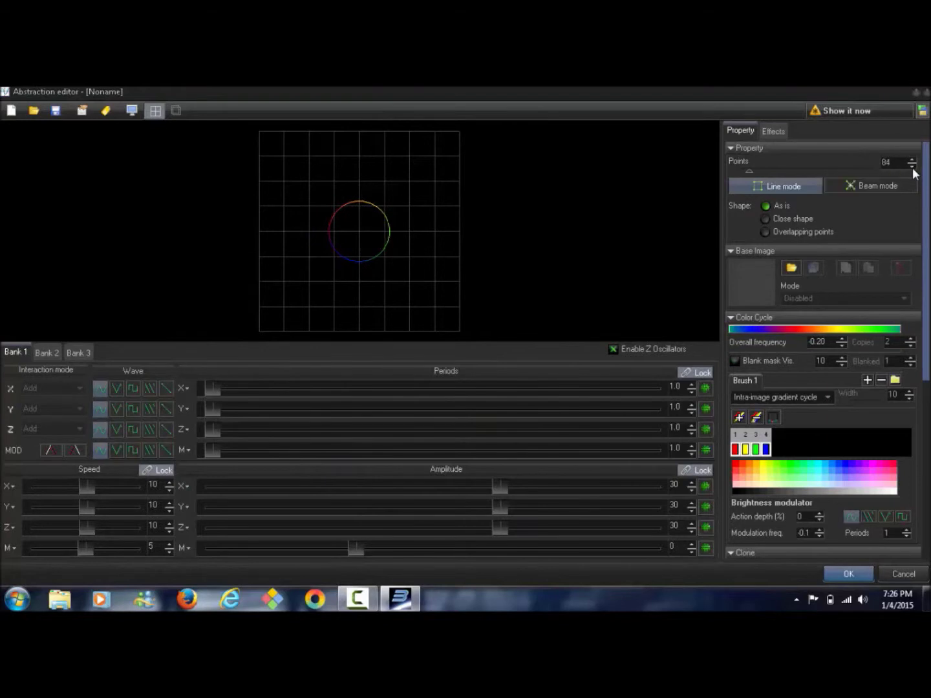
Set the X and Y periods to 50.0, unlink the period axes, and set the Z period to 17.6 and M period to 0.5.
mouse_move(219, 392)
mouse_down()
mouse_move(323, 392)
mouse_move(666, 434)
mouse_up()
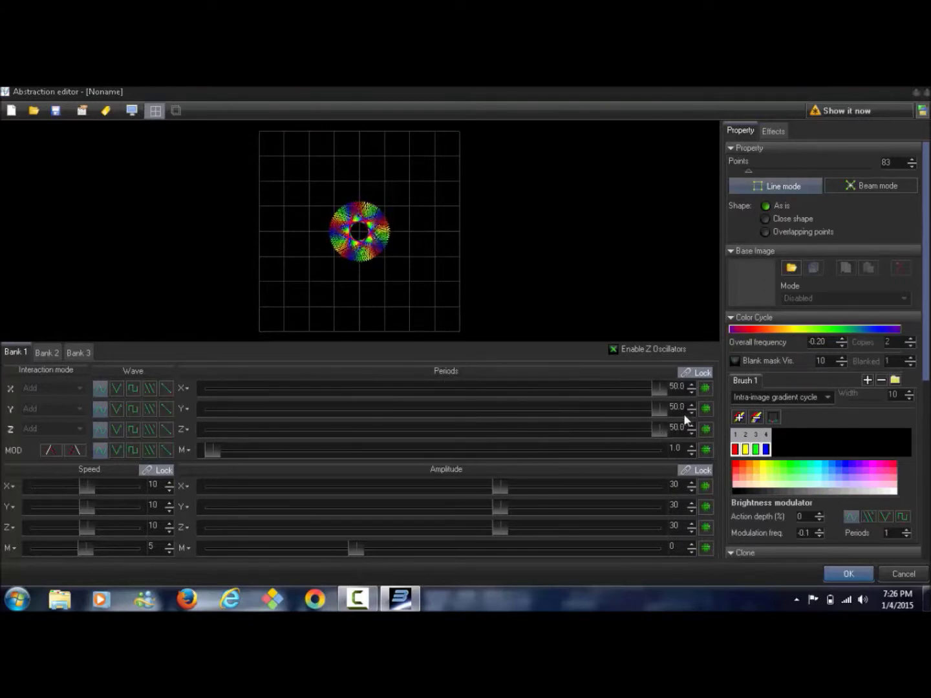
click(696, 374)
drag(661, 426, 361, 448)
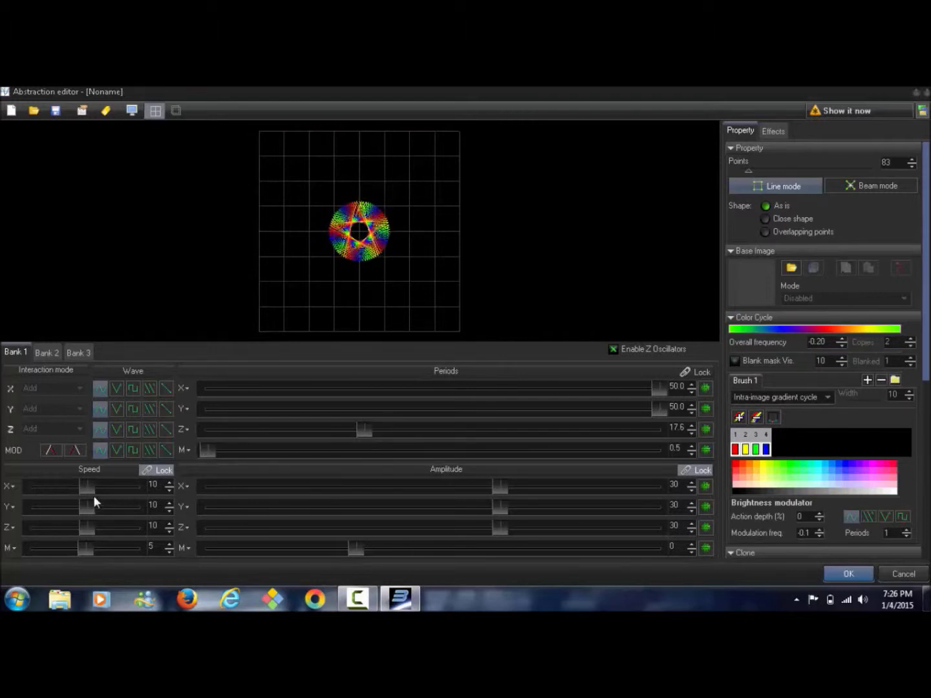
Set the X, Y and Z speeds to 25 and amplitudes to 51, with M speed and M amplitude both at -35.
drag(88, 485, 91, 486)
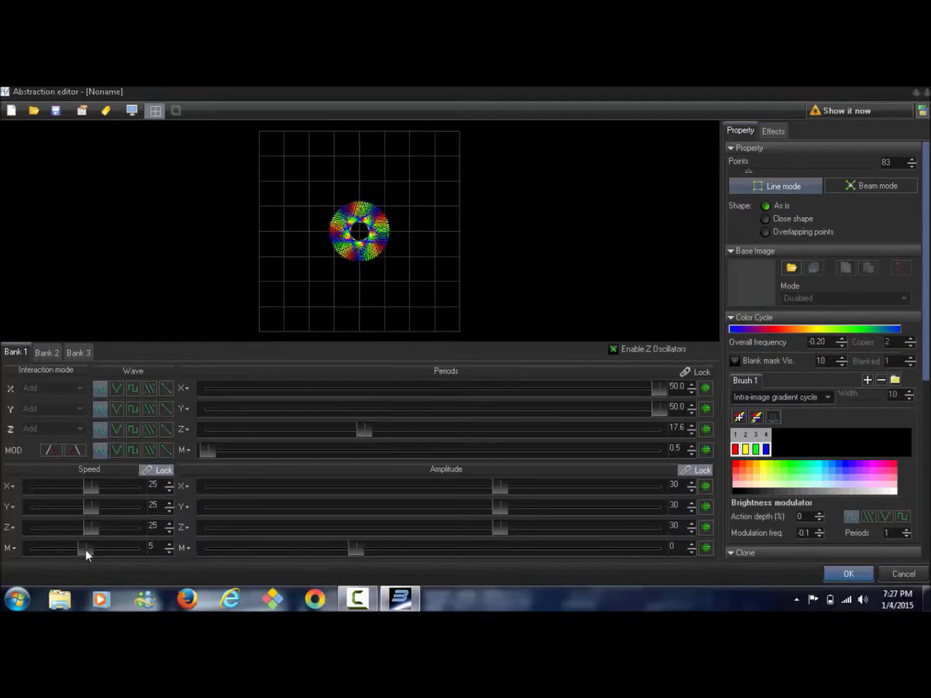
drag(84, 549, 78, 548)
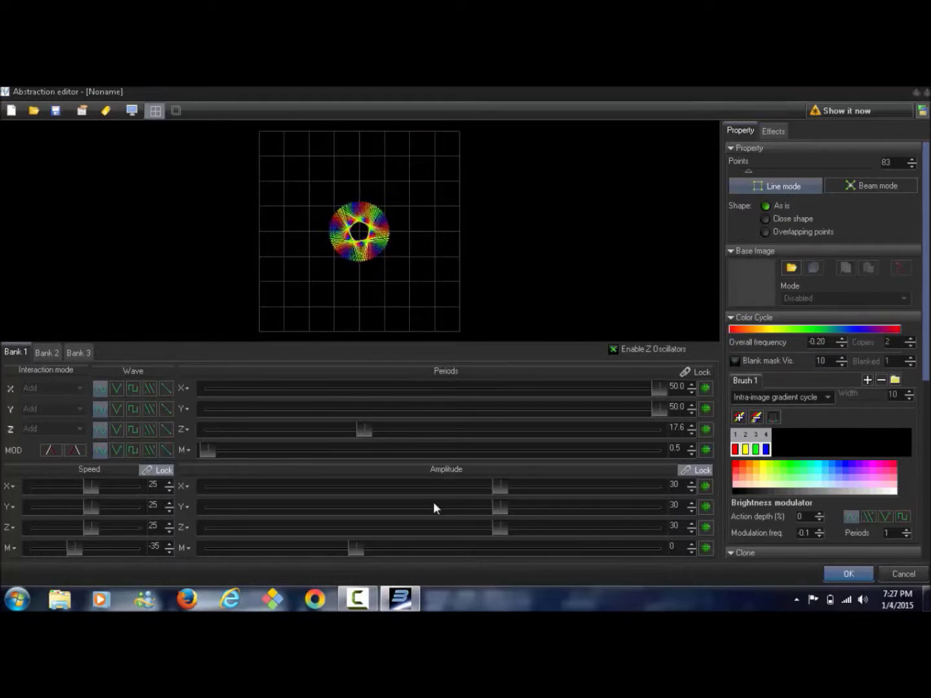
drag(500, 484, 548, 486)
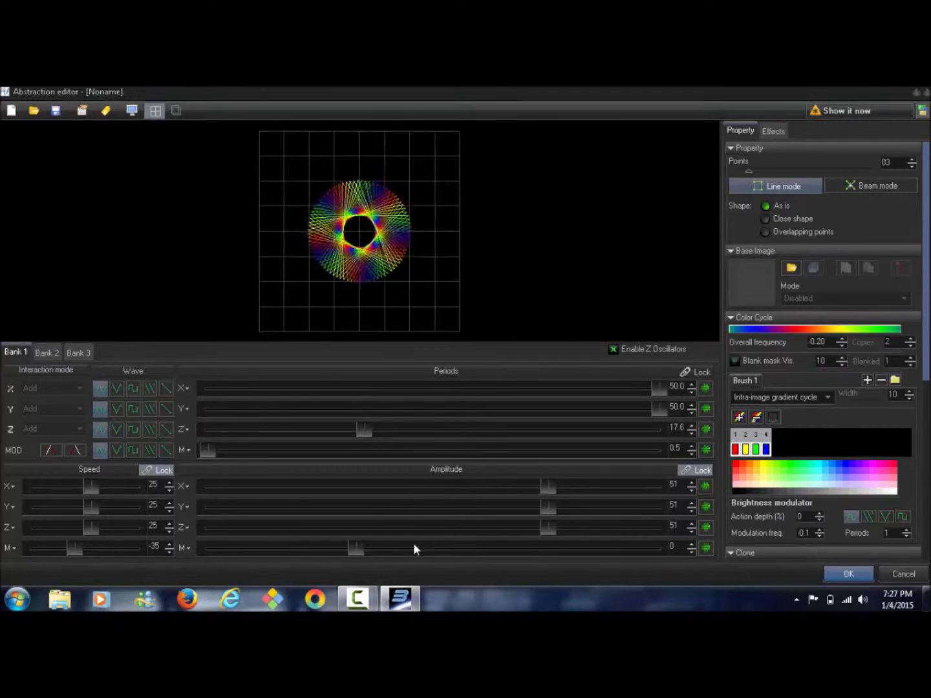
drag(359, 548, 303, 550)
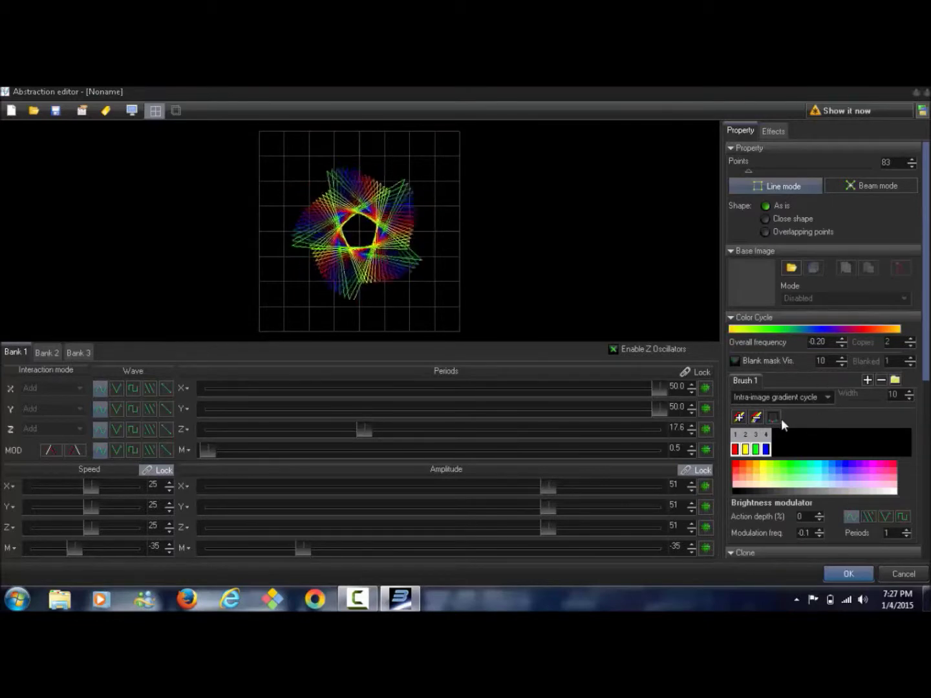
Reduce the colour cycle to one blue-violet colour and add a second, pale colour to it.
click(757, 416)
click(756, 416)
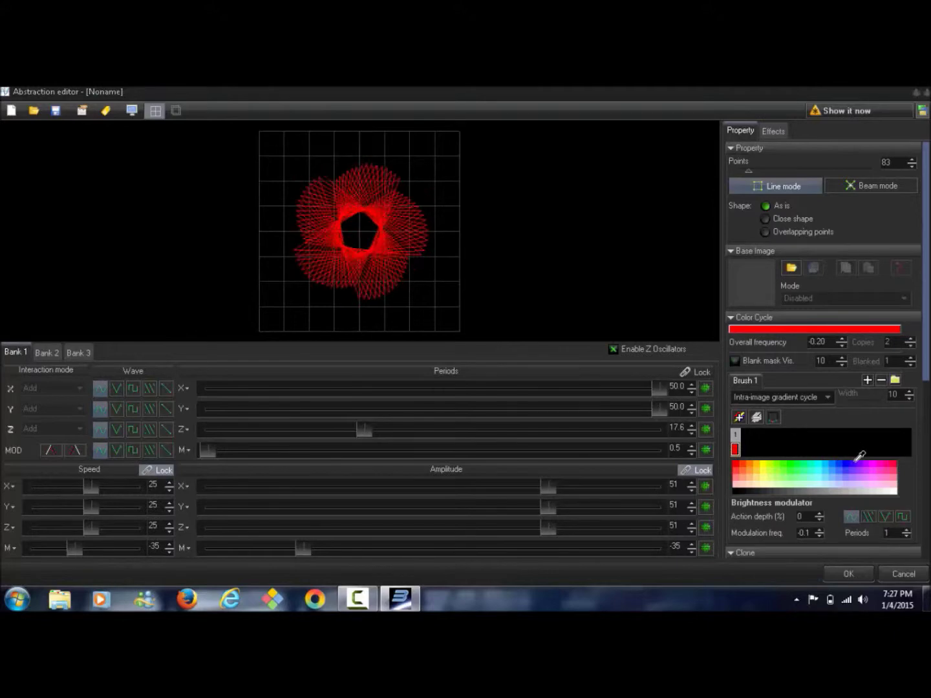
click(857, 461)
click(739, 417)
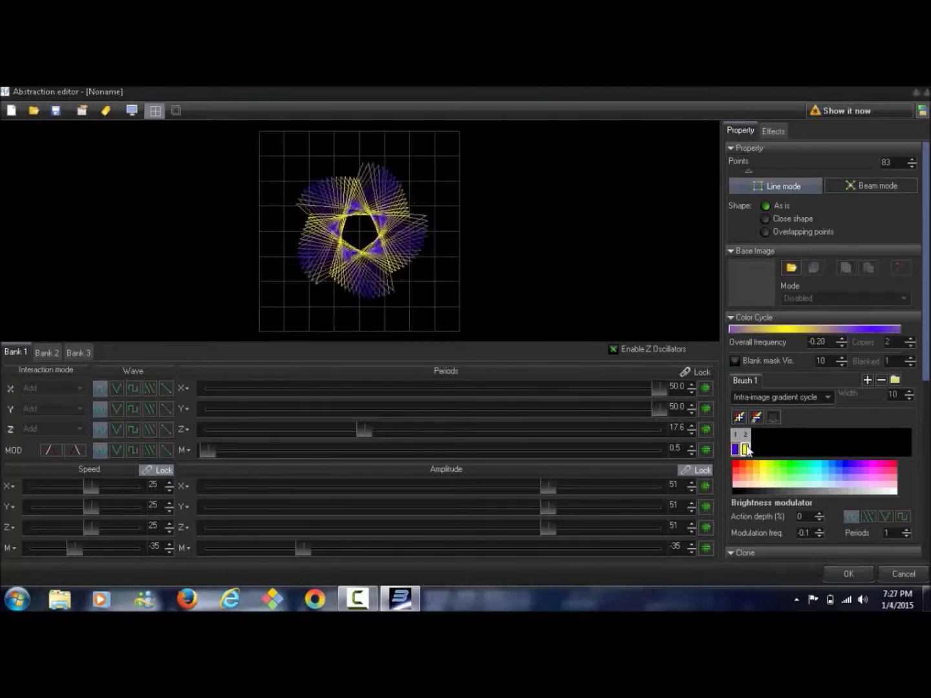
click(745, 479)
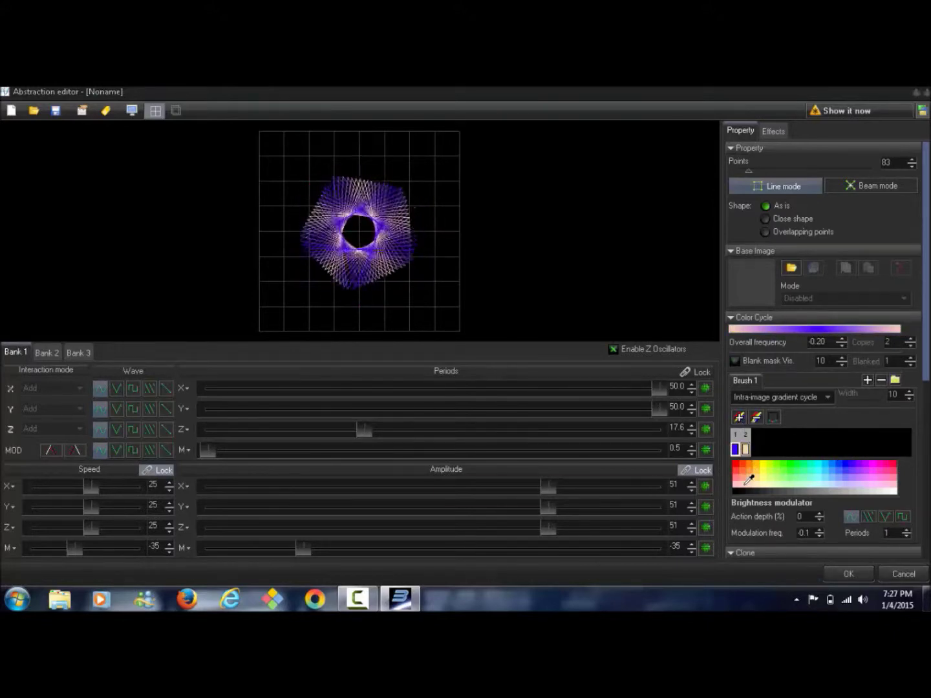
drag(922, 358, 915, 470)
click(893, 428)
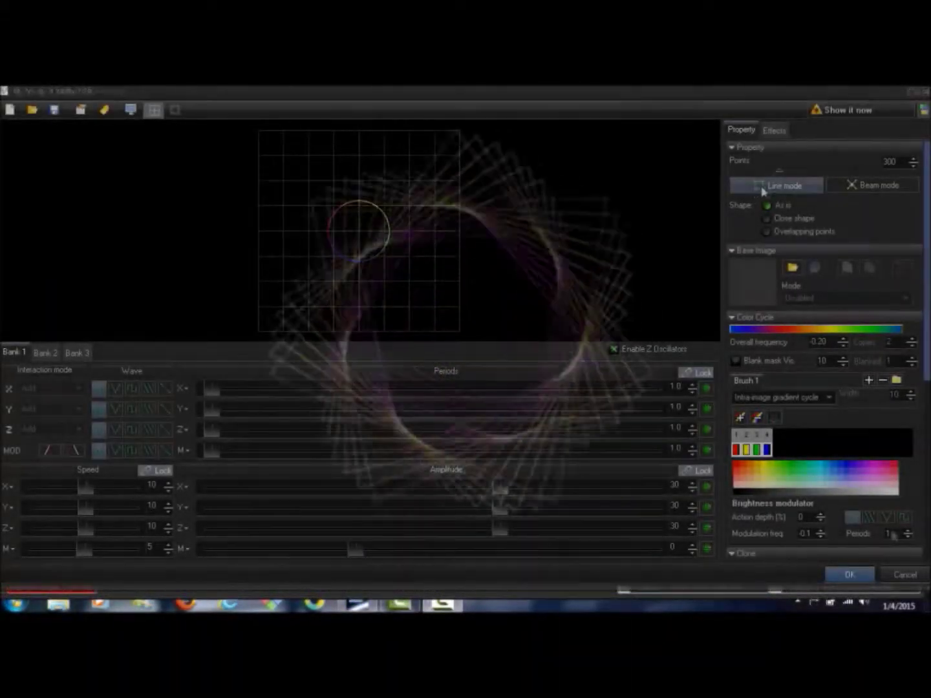
Set the new abstraction's points to 67, its X, Y and Z periods to 47.7, and its M period to 0.1.
drag(771, 178, 746, 177)
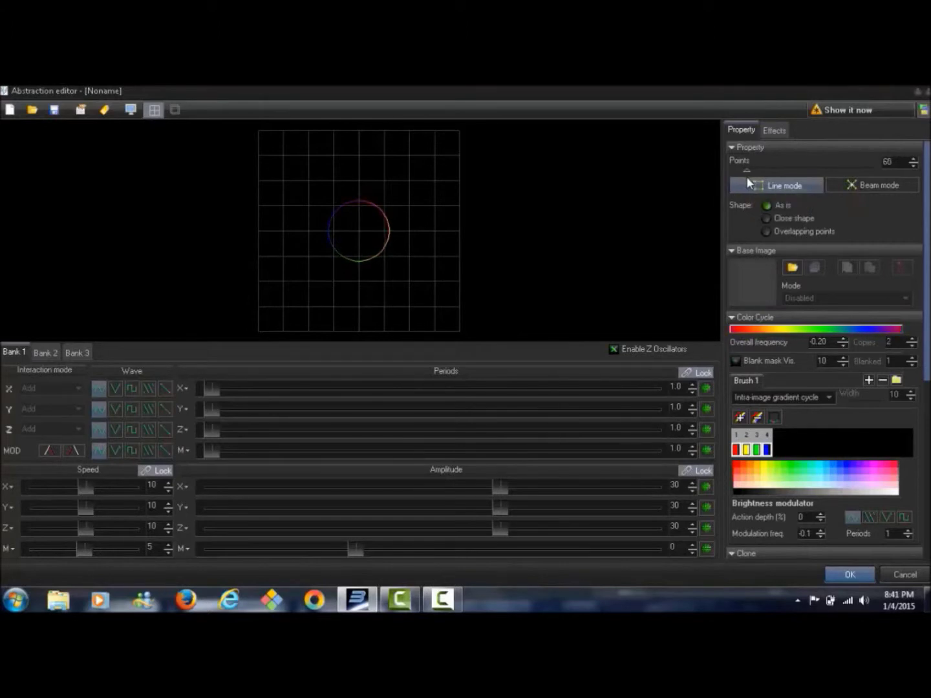
click(913, 167)
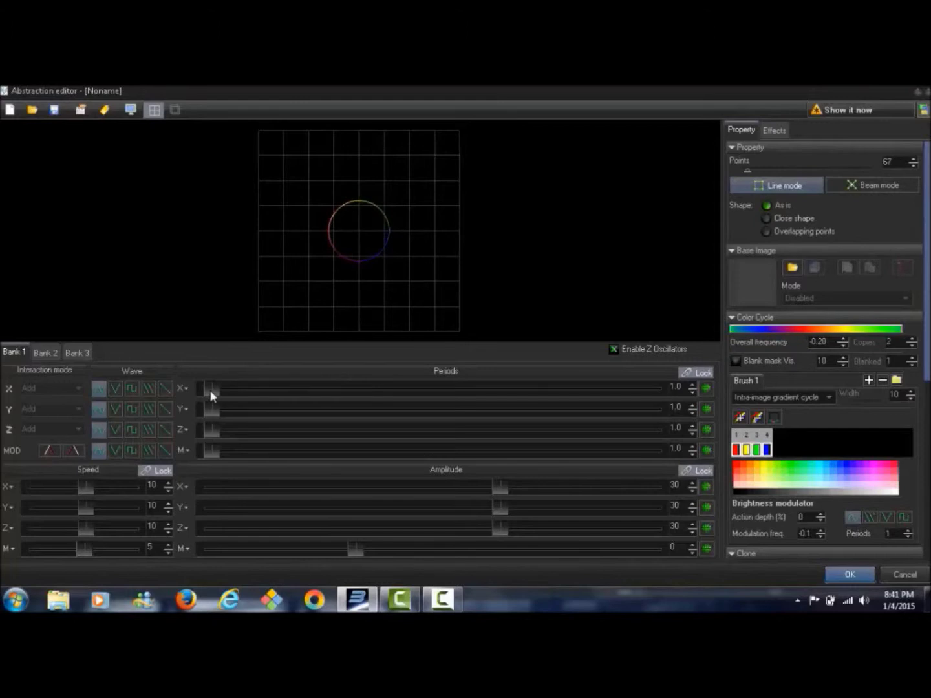
drag(210, 390, 640, 391)
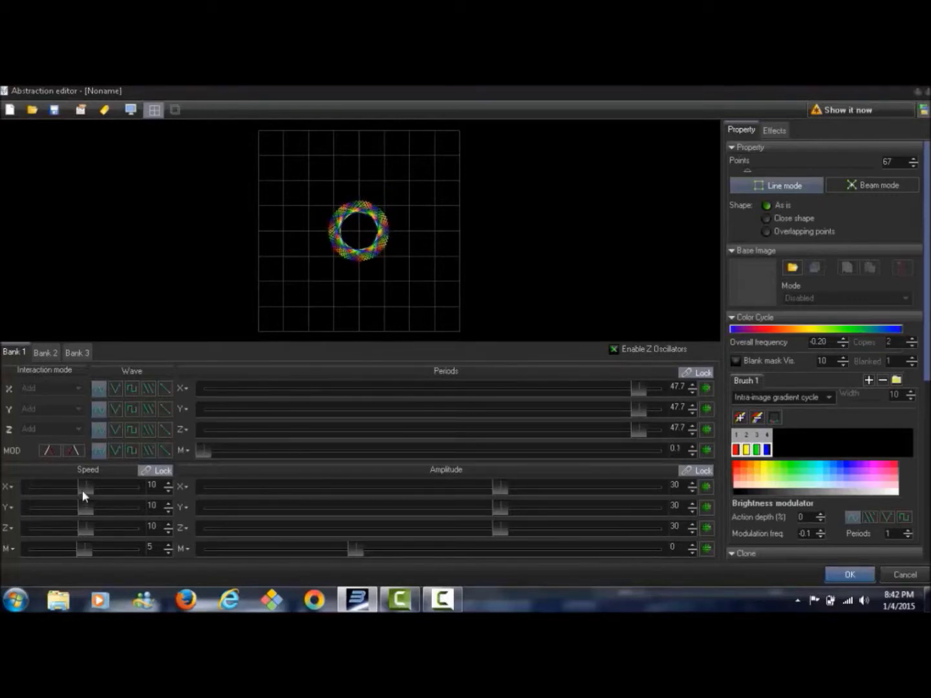
Set the X, Y and Z speeds to -100 and amplitudes to -86, with M speed 28 and M amplitude 200.
drag(83, 490, 55, 491)
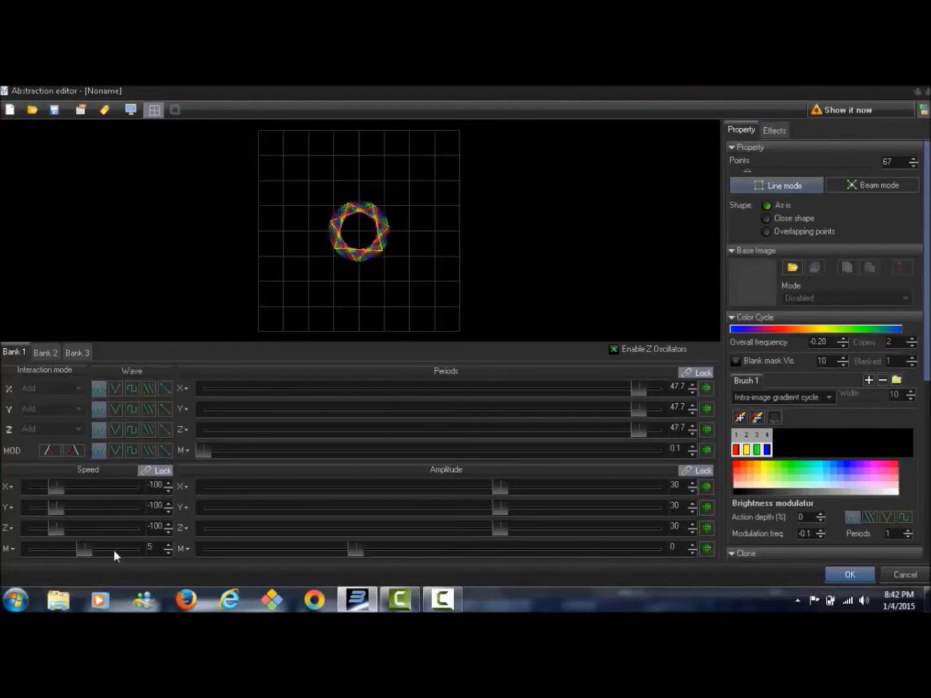
drag(89, 549, 93, 550)
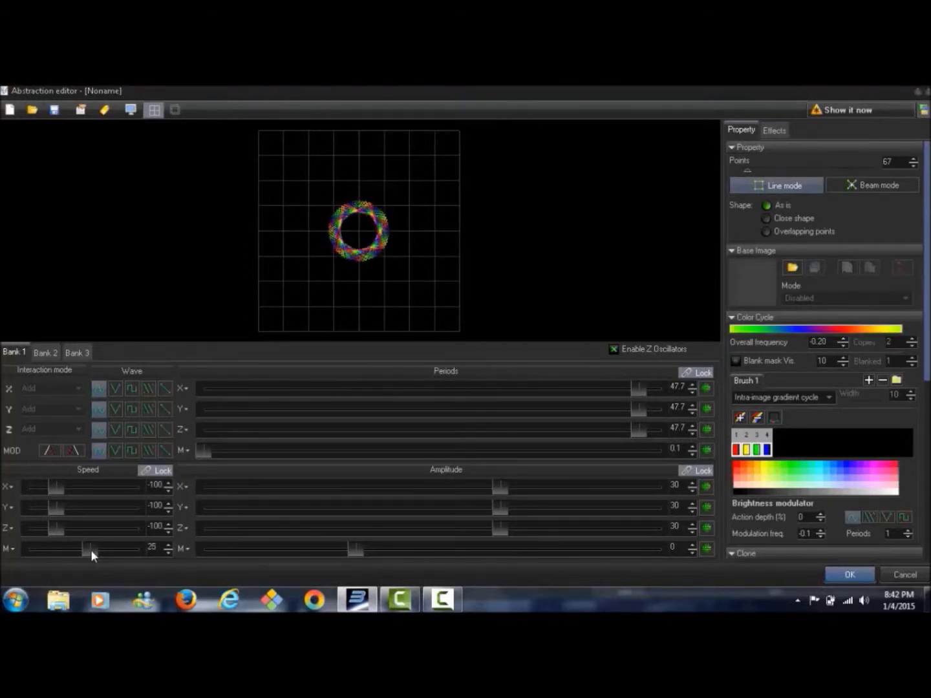
drag(91, 550, 94, 550)
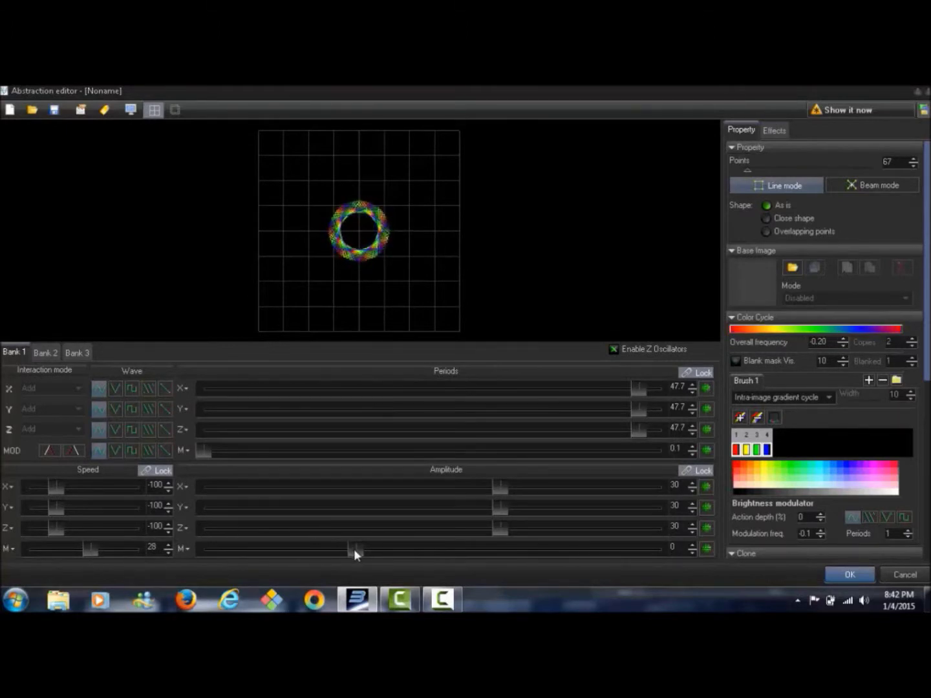
drag(353, 550, 669, 589)
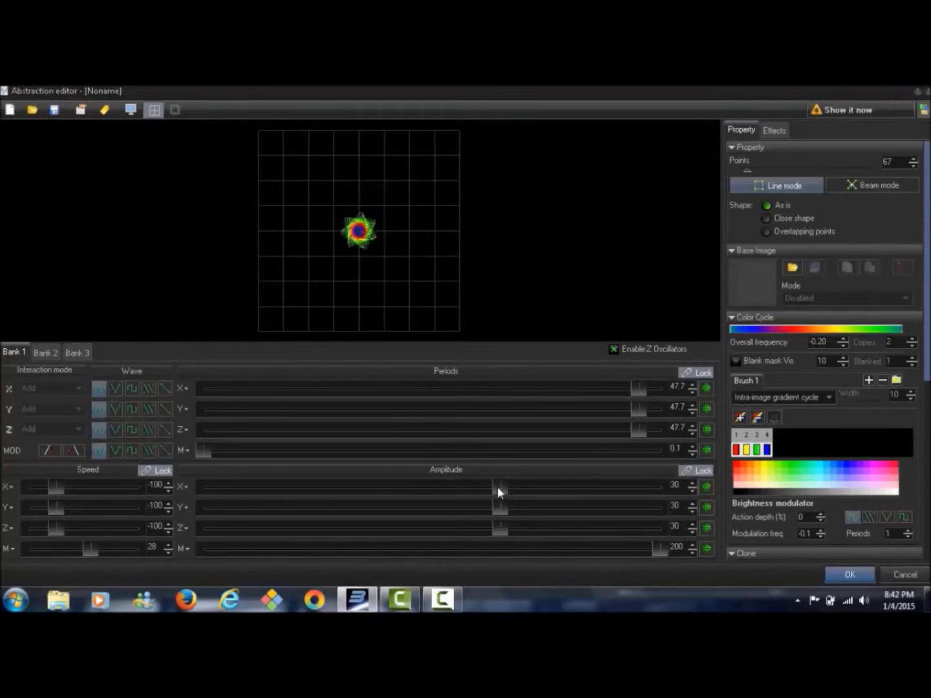
drag(497, 486, 235, 513)
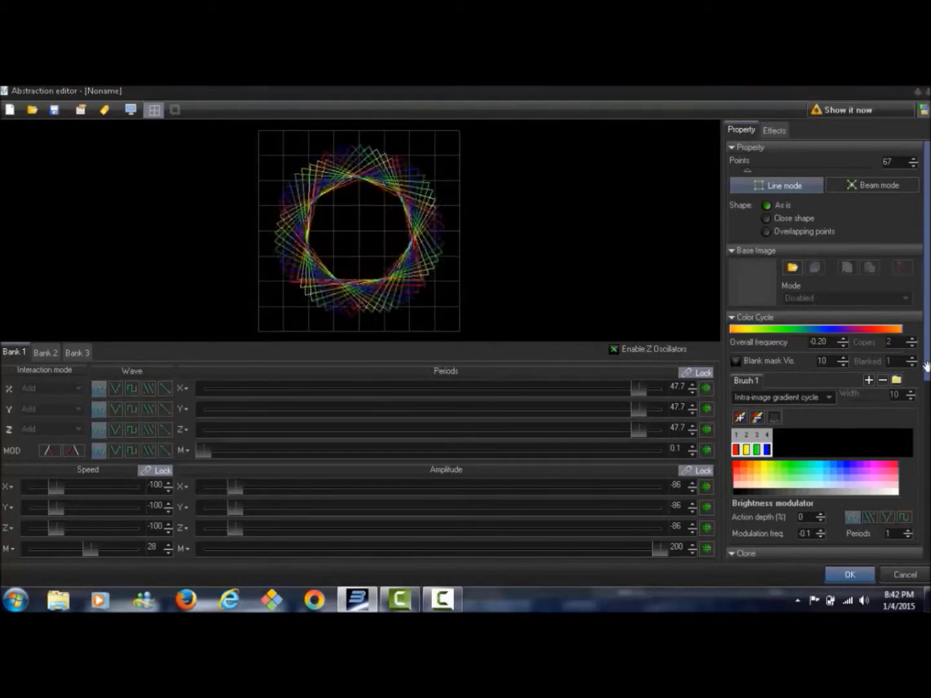
Remove colours from the colour cycle until only the first remains, and recolour it magenta.
drag(922, 378, 925, 404)
click(766, 388)
click(756, 389)
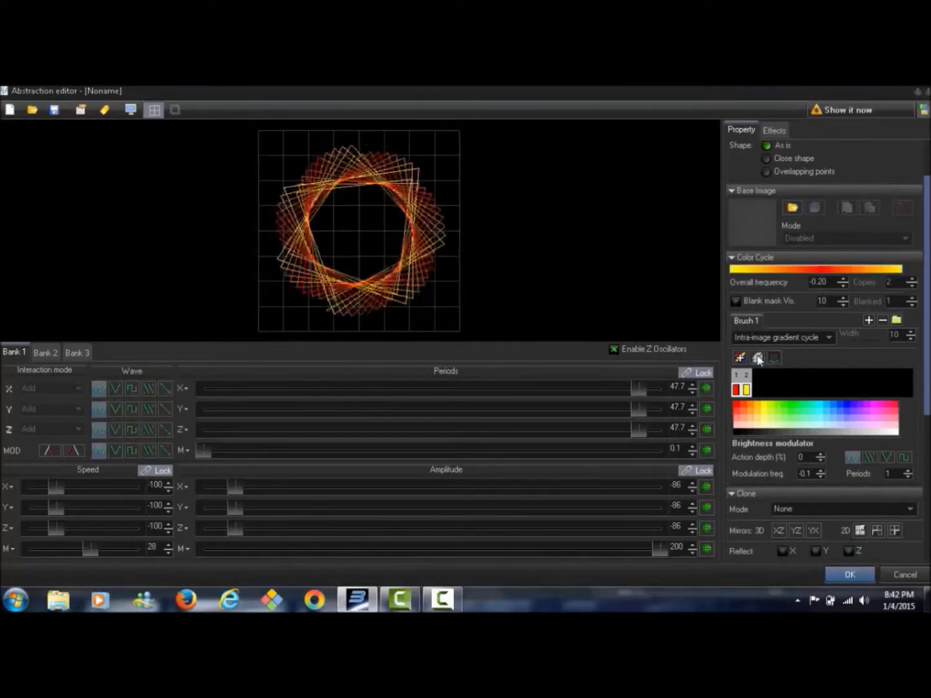
click(746, 388)
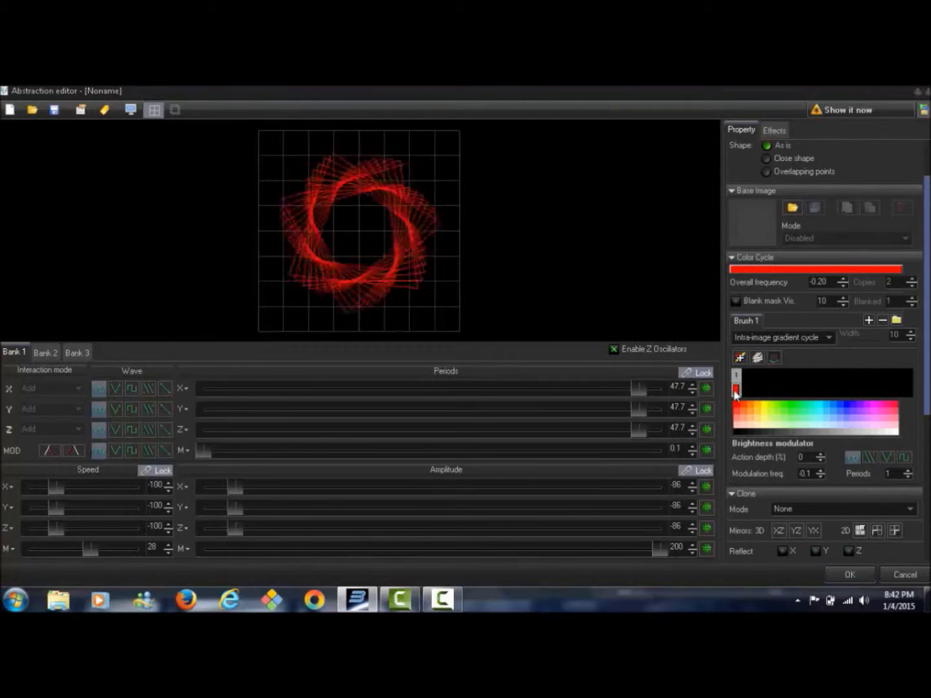
click(870, 404)
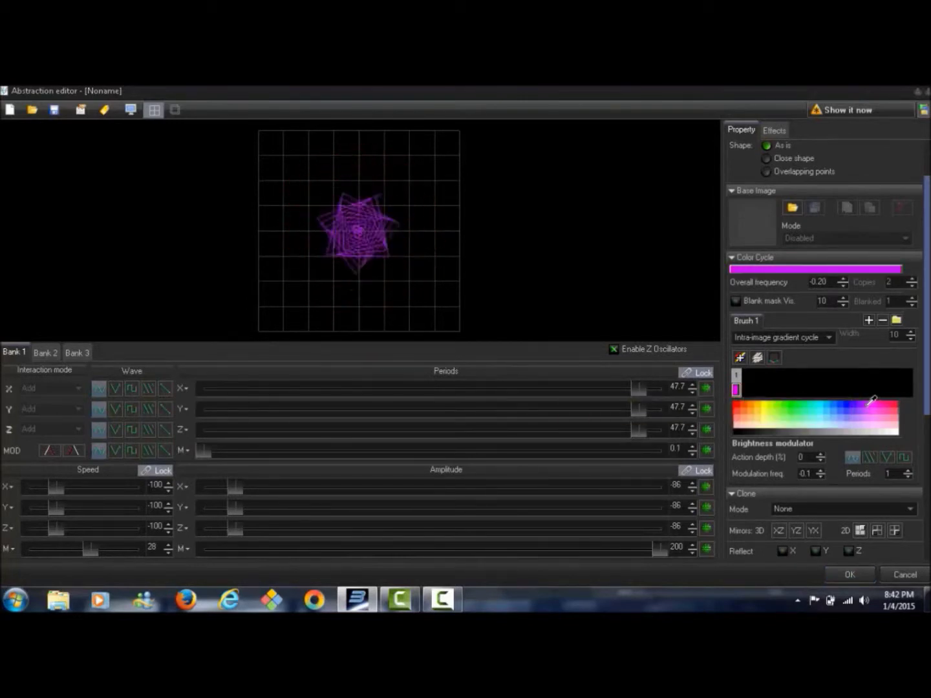
Add a second colour, yellow, to the colour cycle and keep the first colour magenta.
click(739, 358)
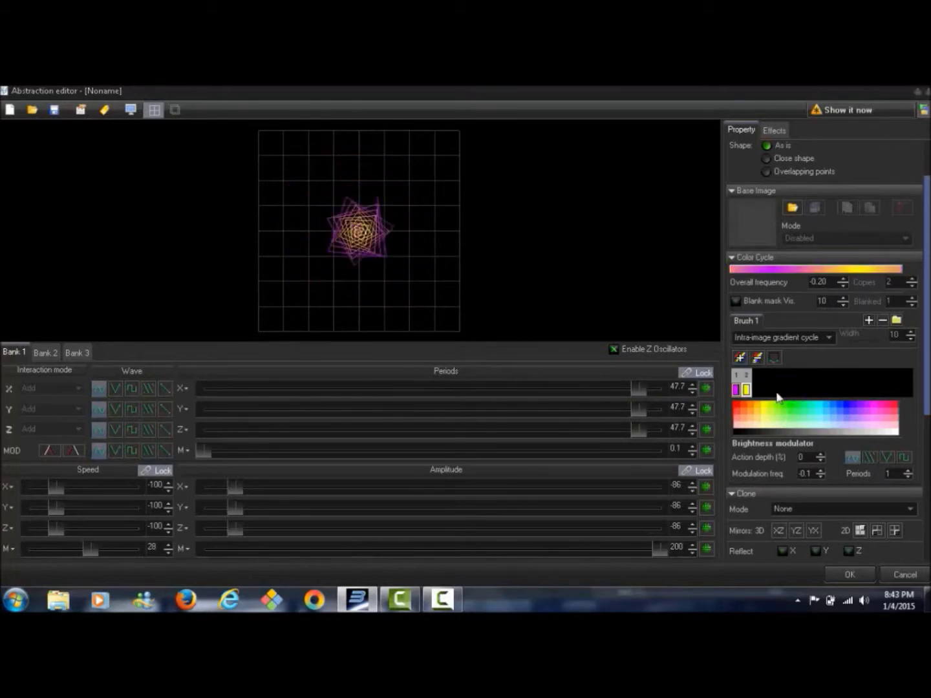
click(769, 400)
click(768, 400)
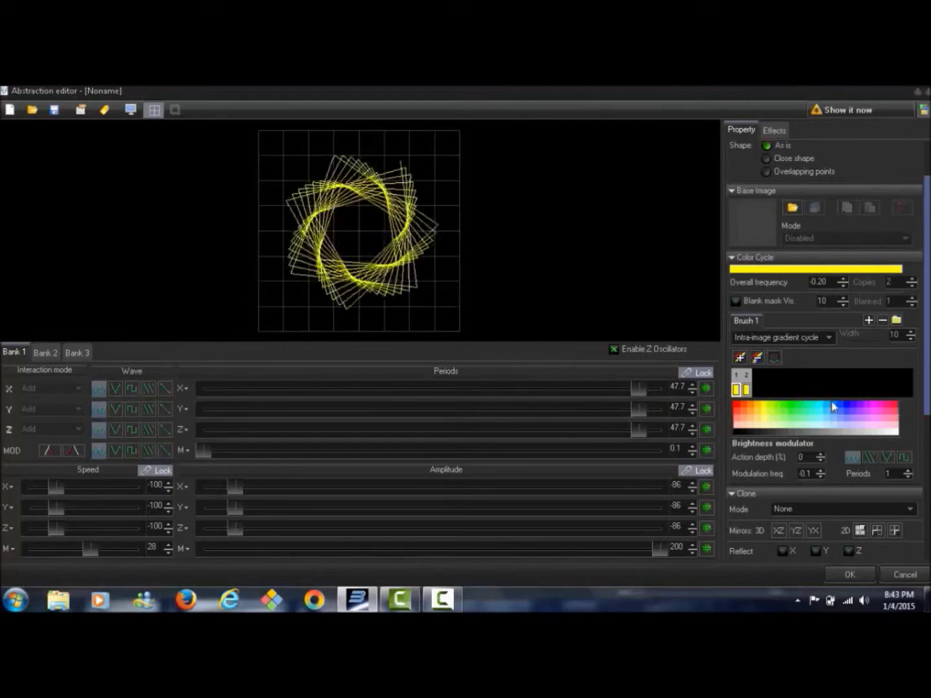
click(871, 401)
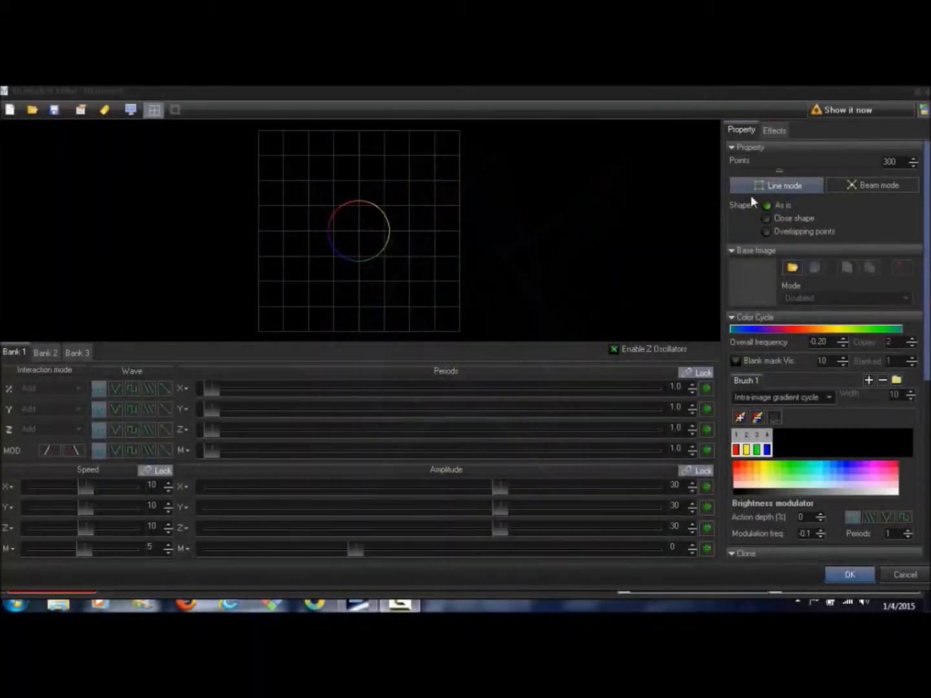
Set the number of points of the third abstraction to 52.
drag(778, 177, 749, 180)
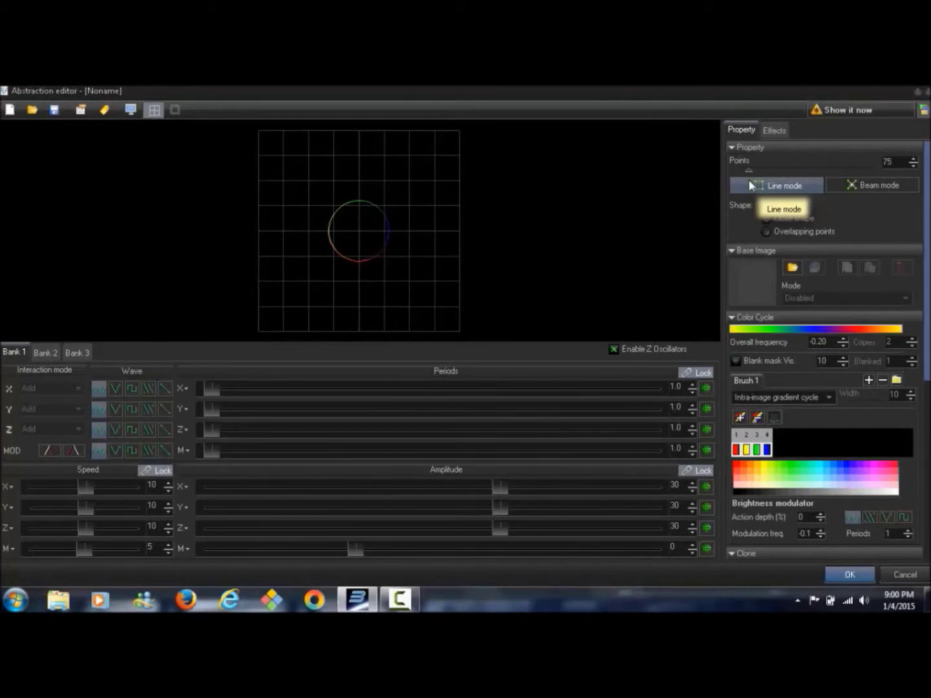
drag(746, 181, 746, 181)
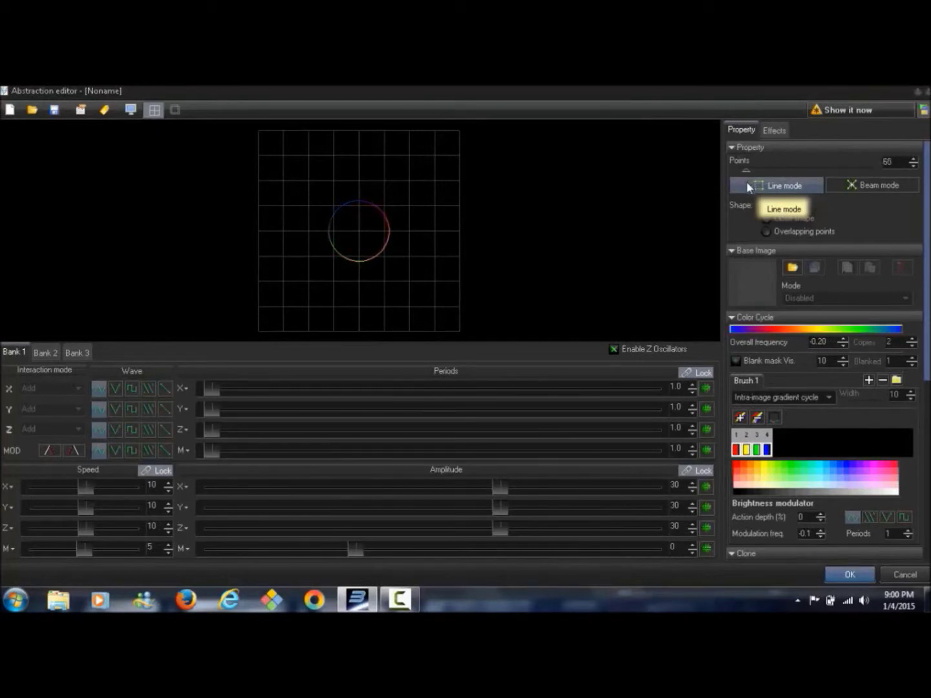
click(914, 165)
click(913, 165)
click(913, 166)
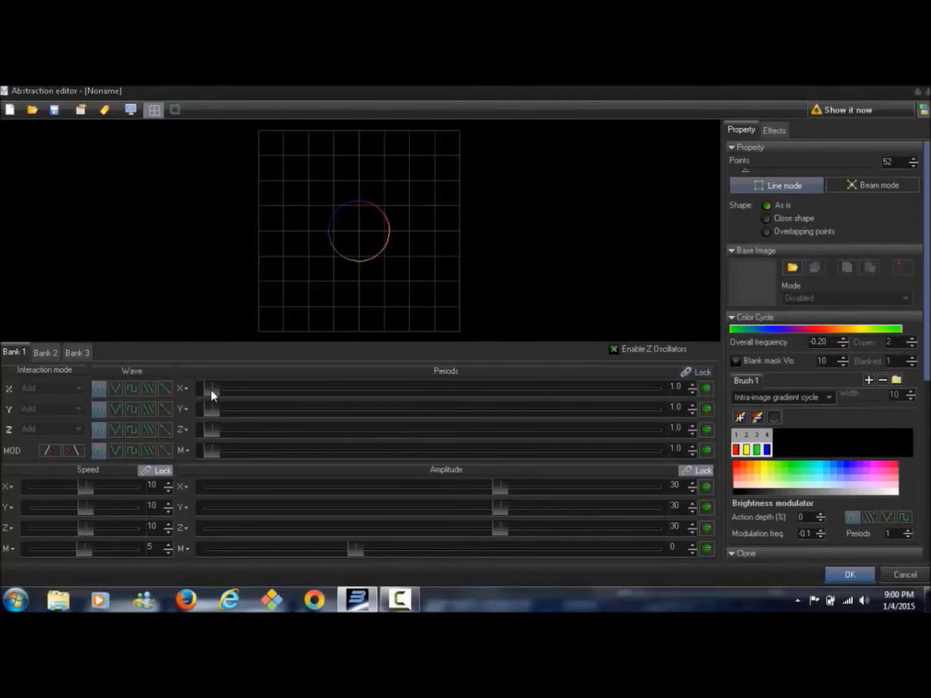
Set the periods to X 34.5, Y 34.3 and Z 34.7, the X, Y and Z amplitudes to 63, and the M amplitude to 9.
drag(211, 389, 518, 408)
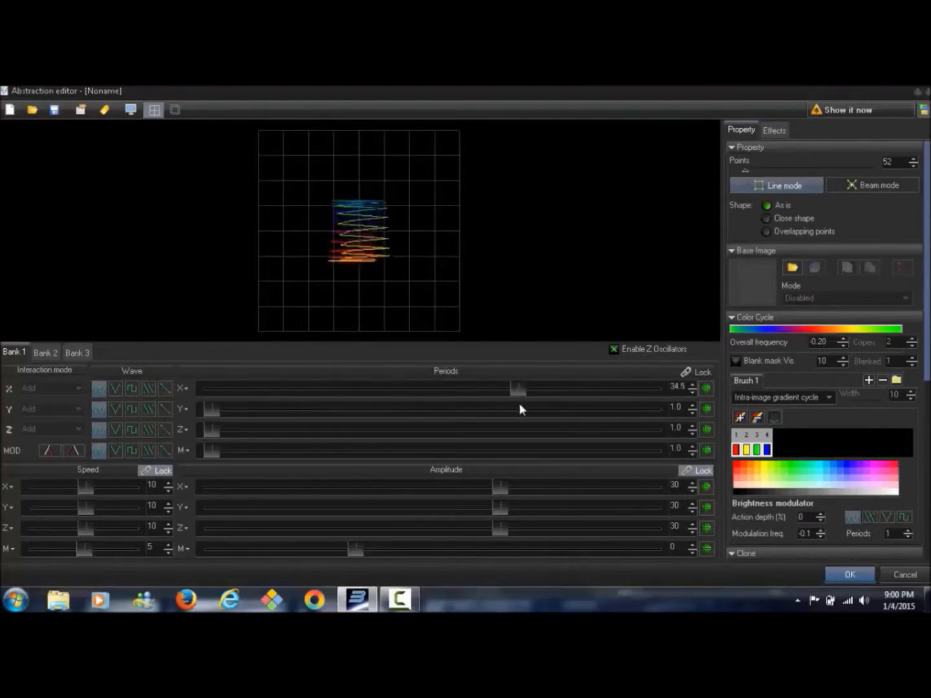
click(206, 414)
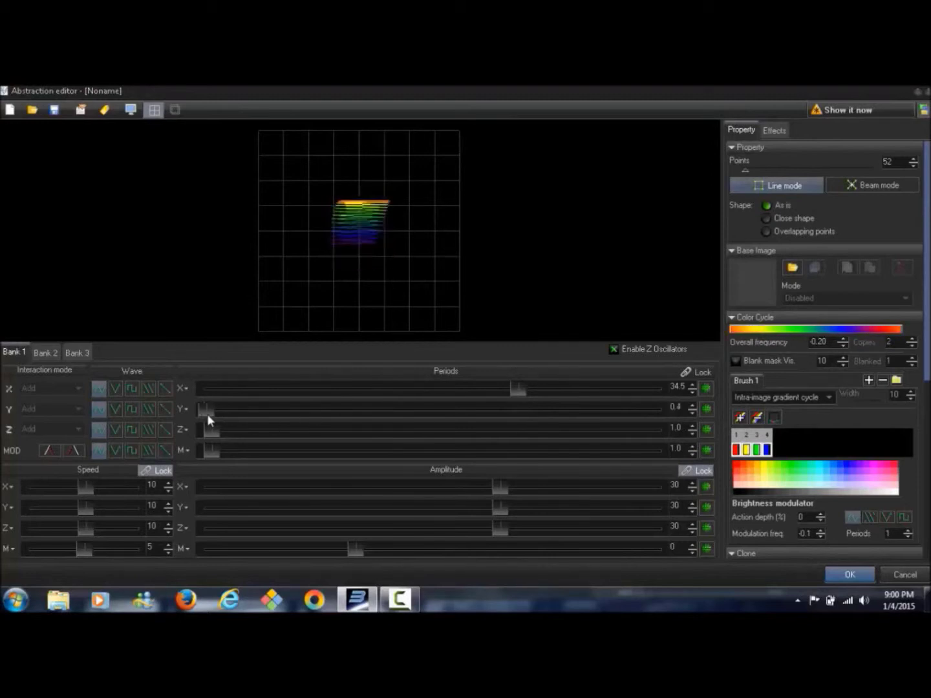
drag(237, 416, 520, 440)
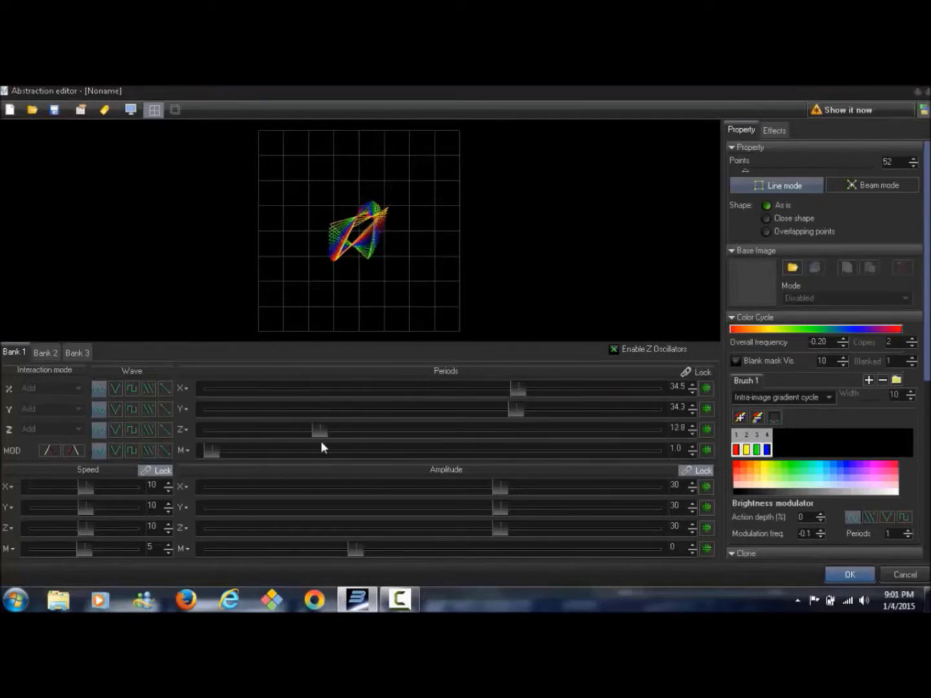
drag(358, 445, 423, 446)
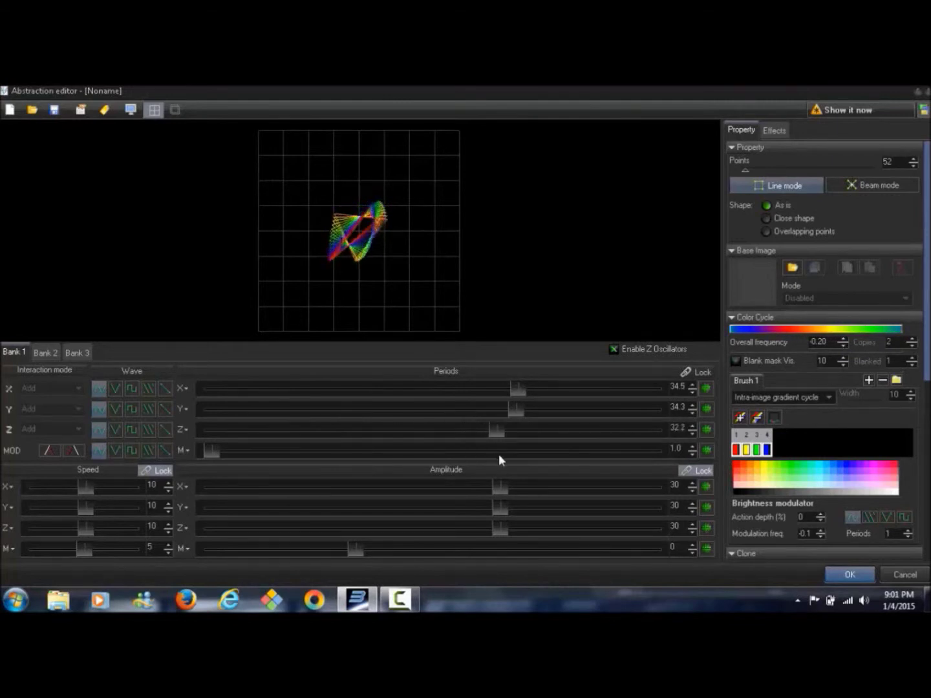
drag(509, 456, 521, 462)
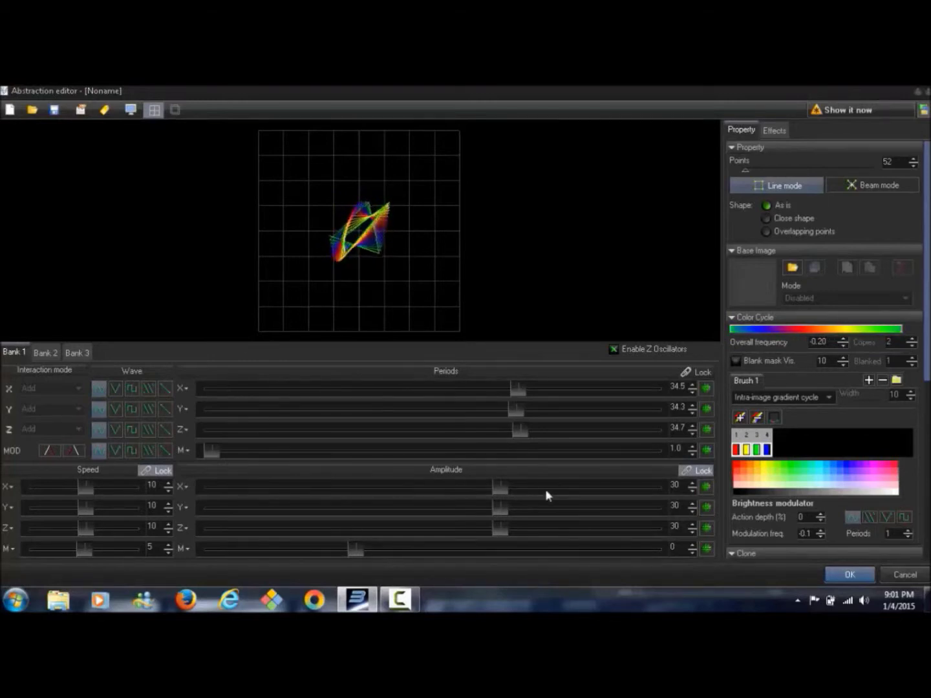
drag(501, 488, 576, 492)
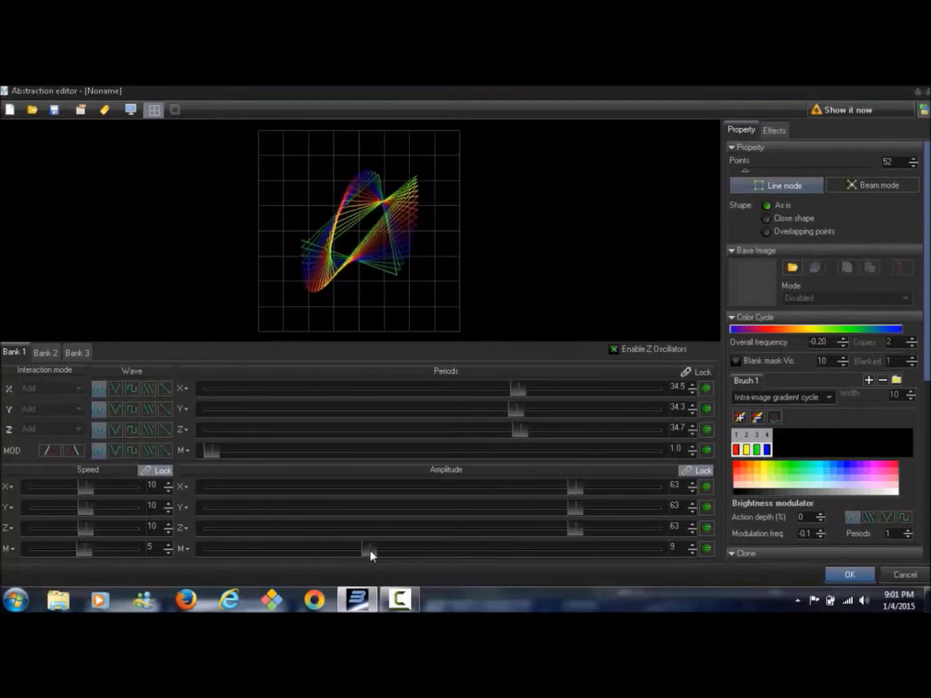
Remove colours from the colour cycle until a single one remains, and recolour it blue.
click(758, 417)
click(761, 416)
click(760, 415)
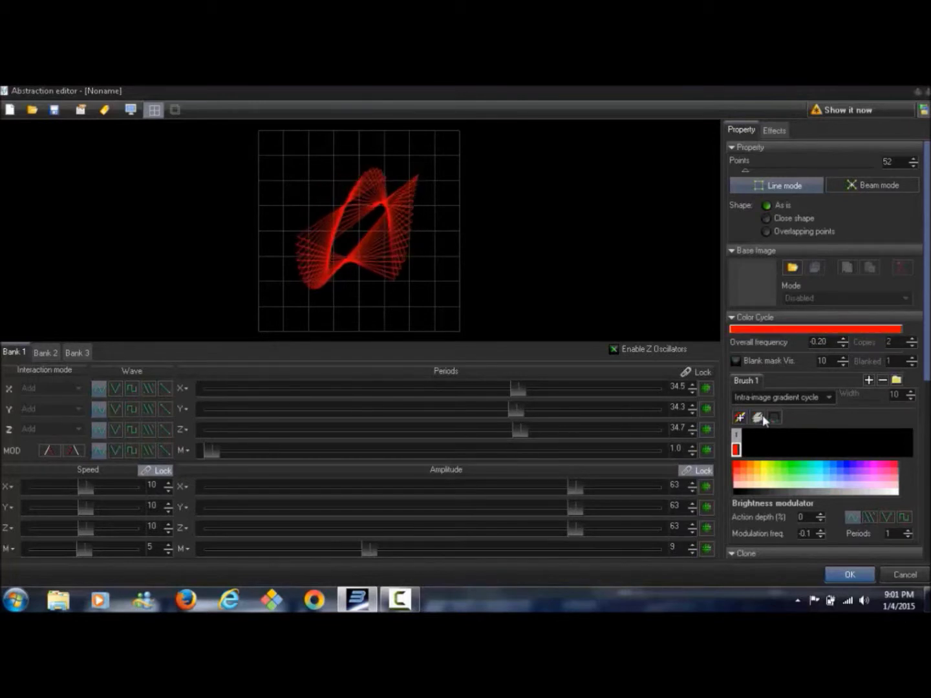
click(736, 451)
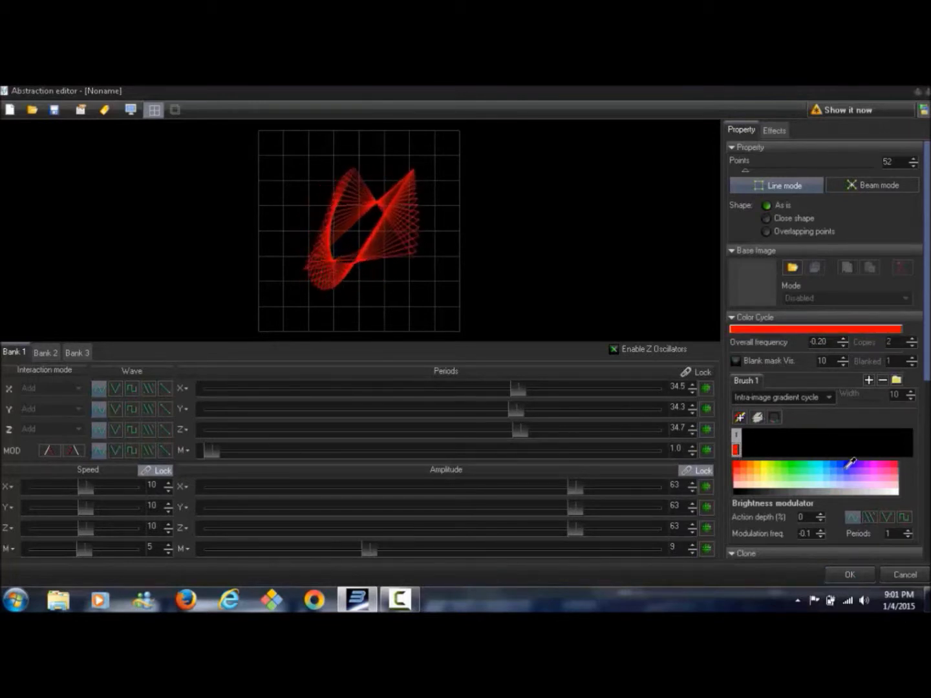
click(849, 463)
Add a pale peach second colour to the cycle and apply the first 2D mirror to clone the abstraction.
click(740, 417)
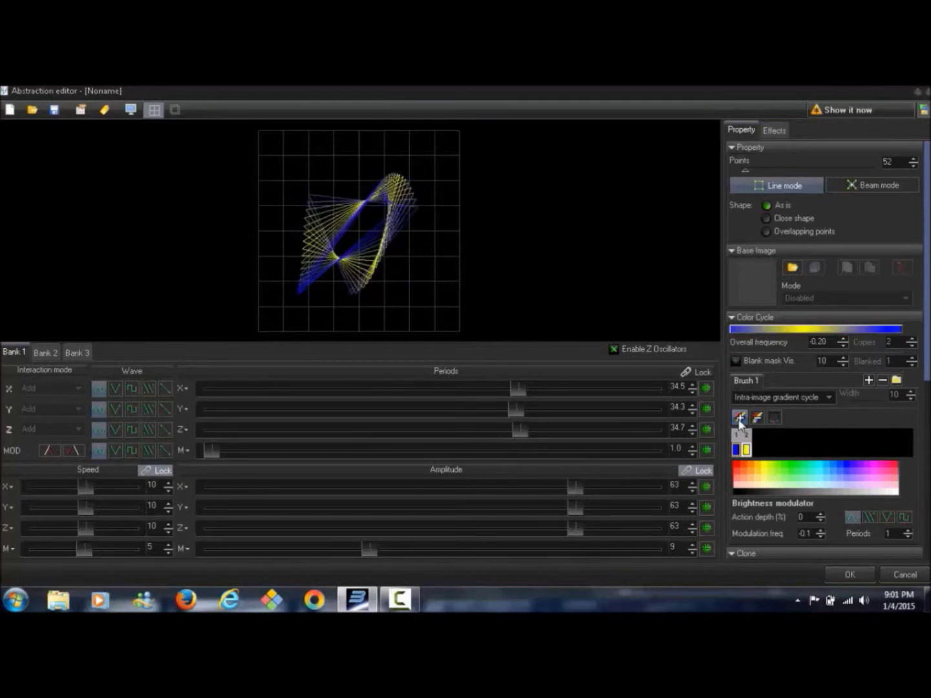
click(739, 484)
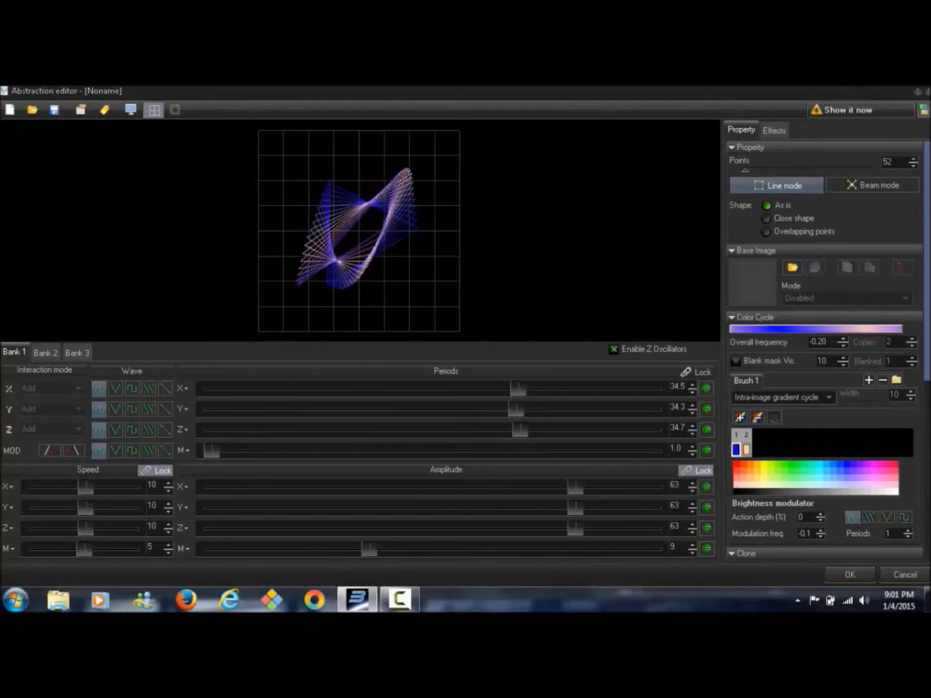
mouse_move(924, 366)
mouse_down()
mouse_move(923, 434)
mouse_move(911, 462)
mouse_up()
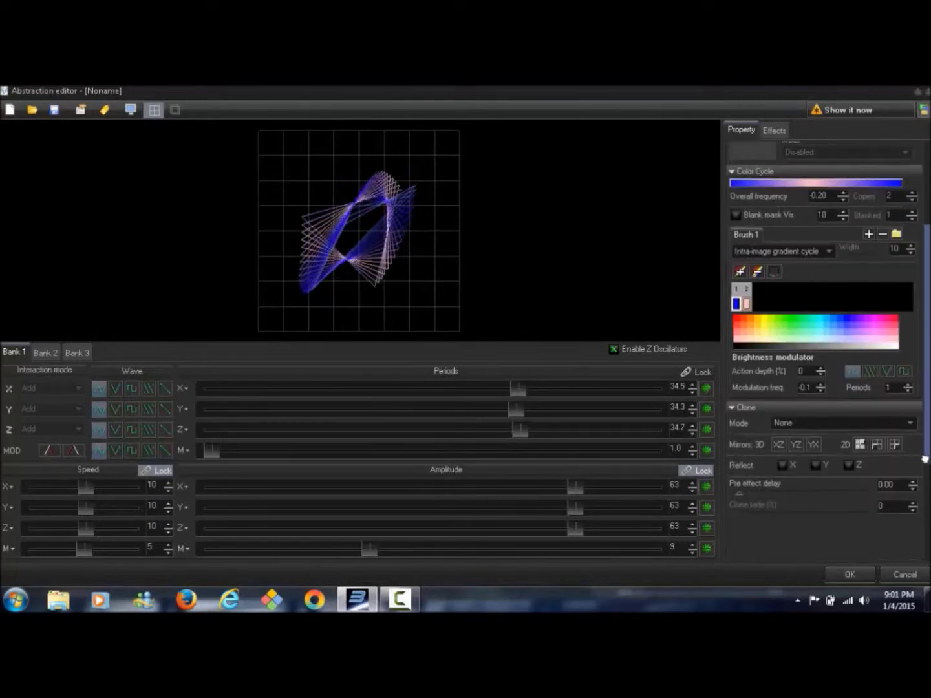
click(859, 445)
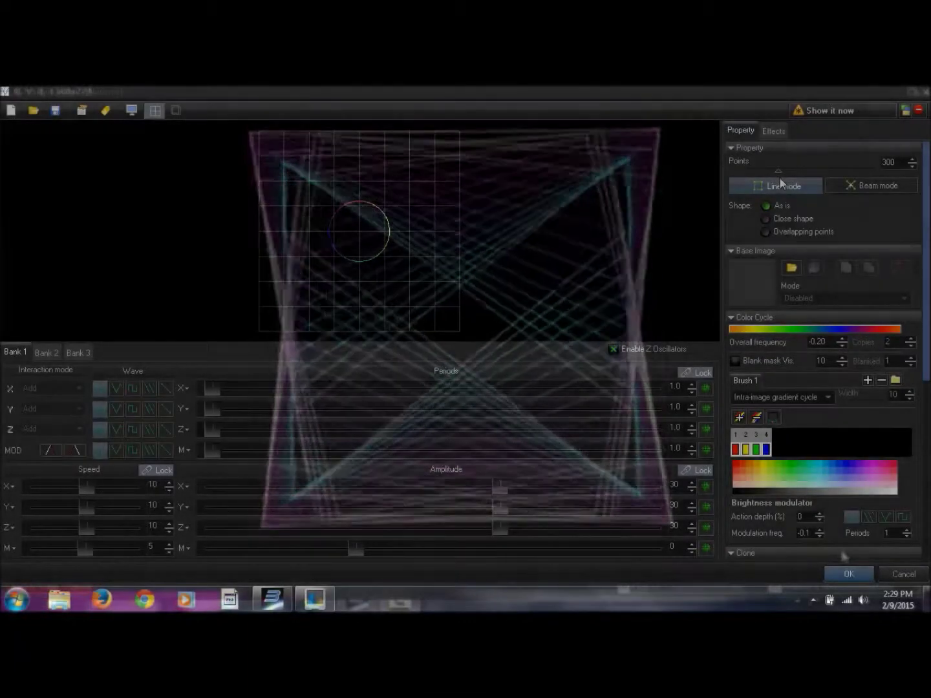
Set the number of points of the new abstraction to 63.
drag(780, 175, 747, 172)
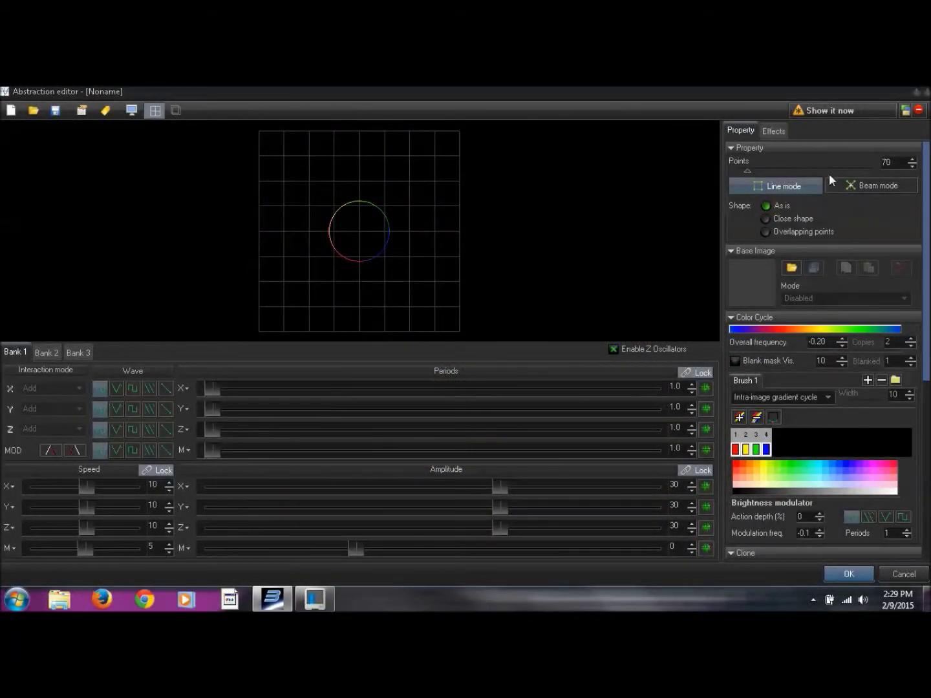
click(911, 167)
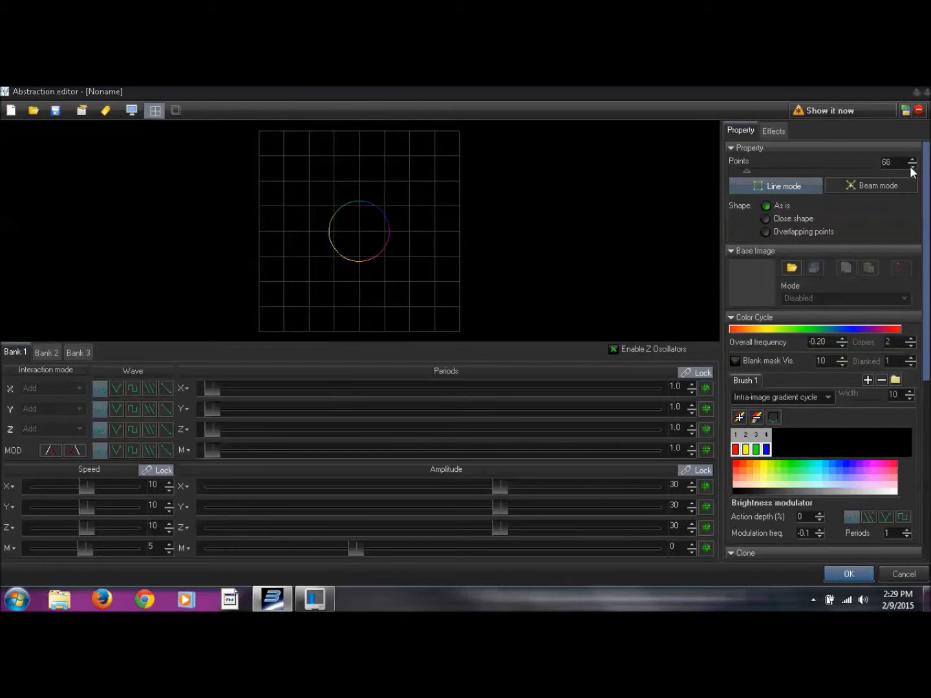
click(911, 166)
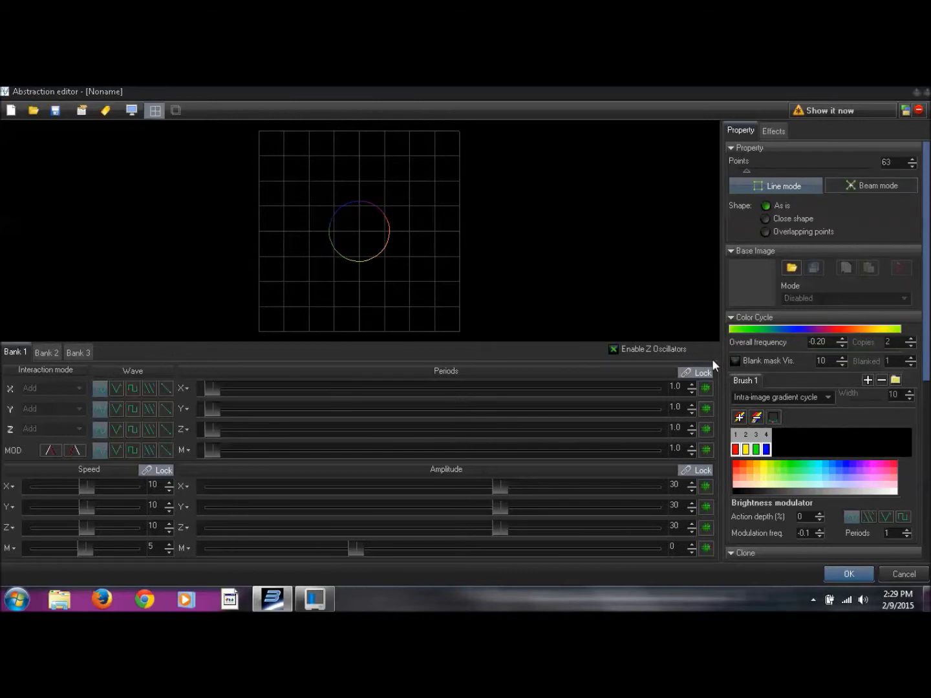
Unlock the periods from each other and set the X period to 47.3.
click(694, 370)
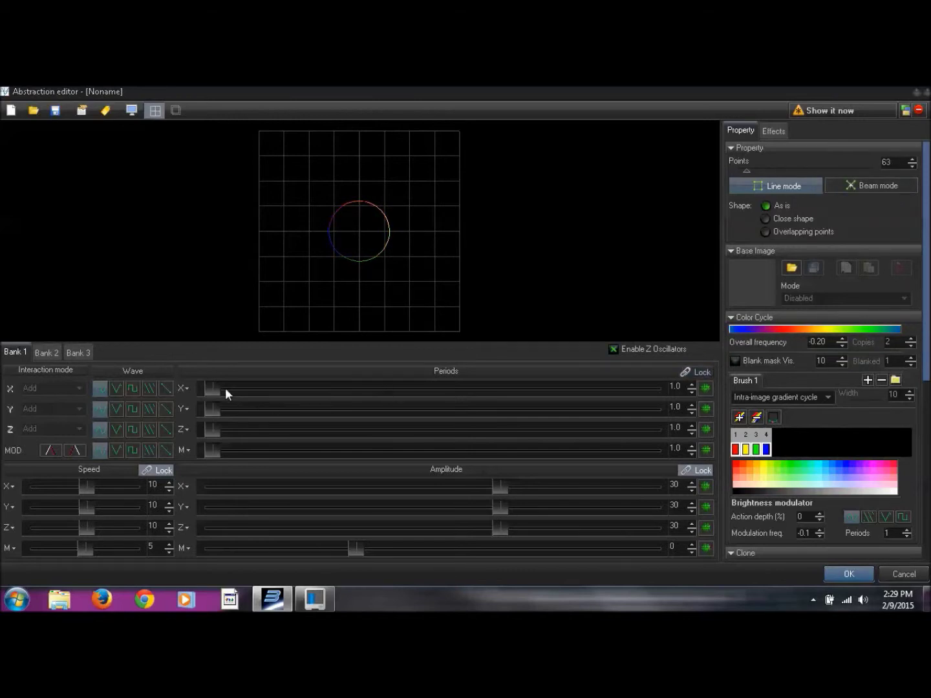
drag(219, 387, 635, 389)
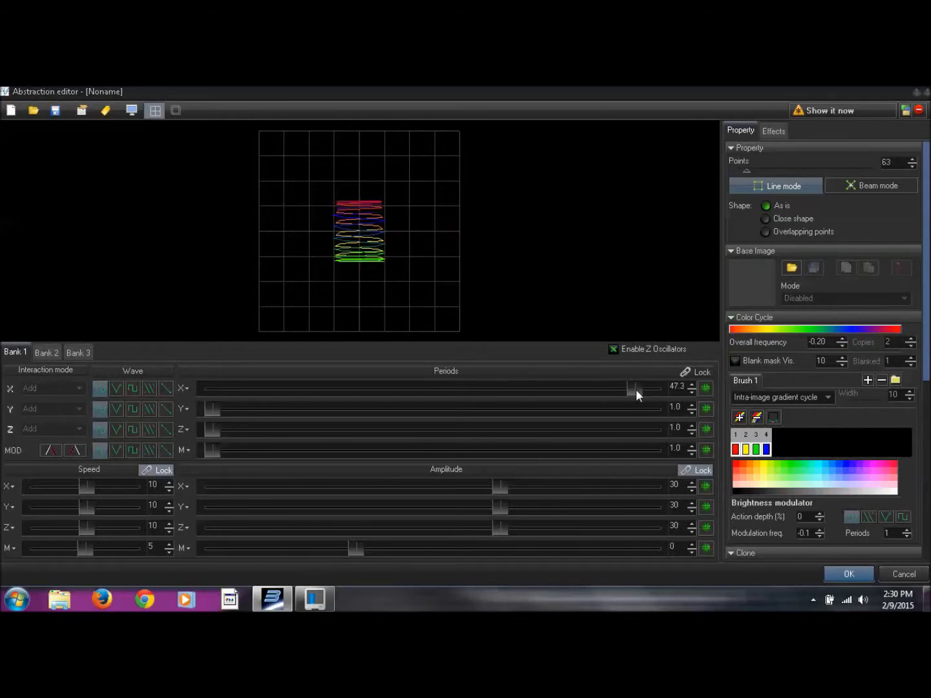
click(690, 385)
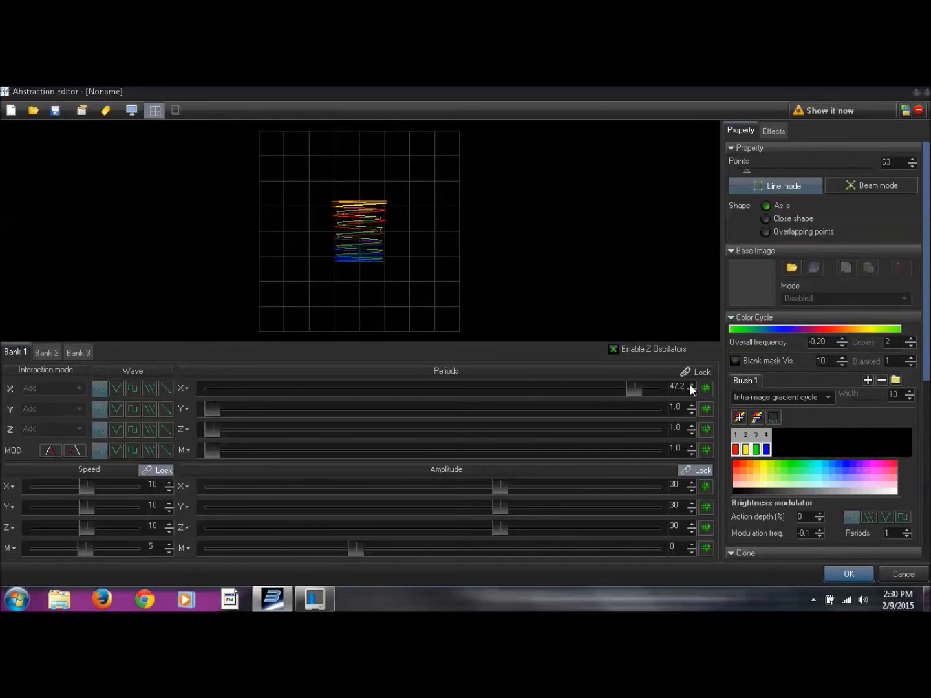
Switch the X and Y oscillators to square waves and set the periods to Y 47.5 and M 0.8, with X, Y and Z speeds at 13.
click(135, 389)
click(133, 408)
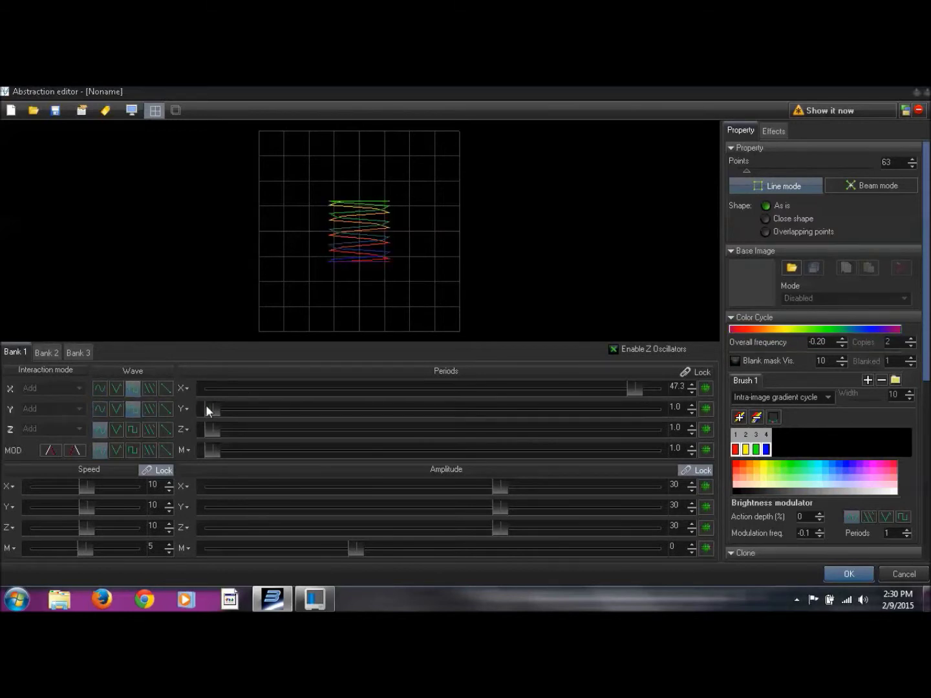
drag(218, 408, 638, 374)
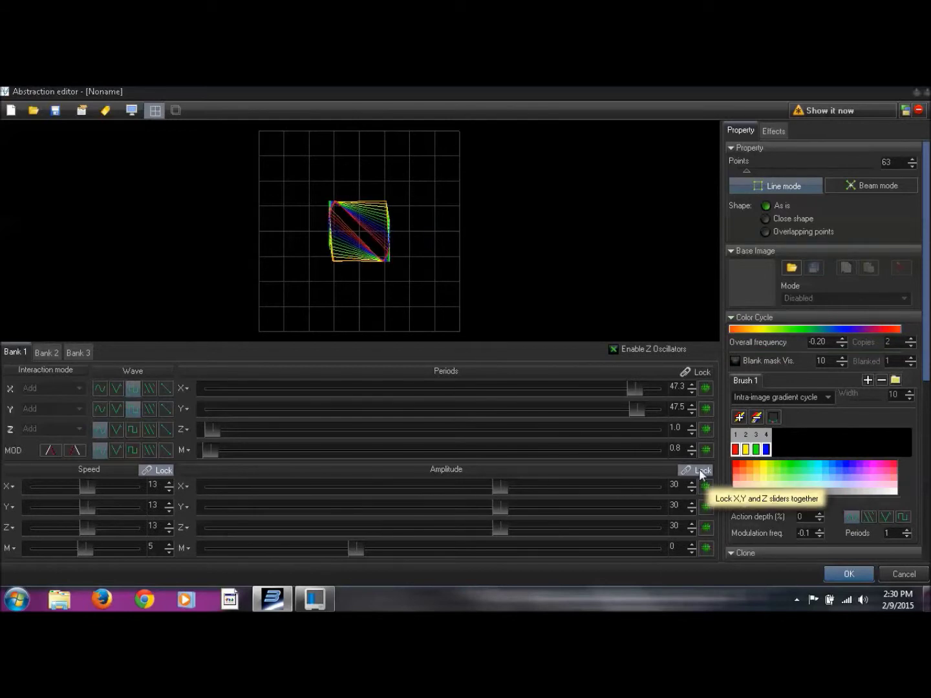
Set the unlocked amplitudes to X 54, Y 52 and Z 50, and the M amplitude to 19.
drag(499, 485, 556, 479)
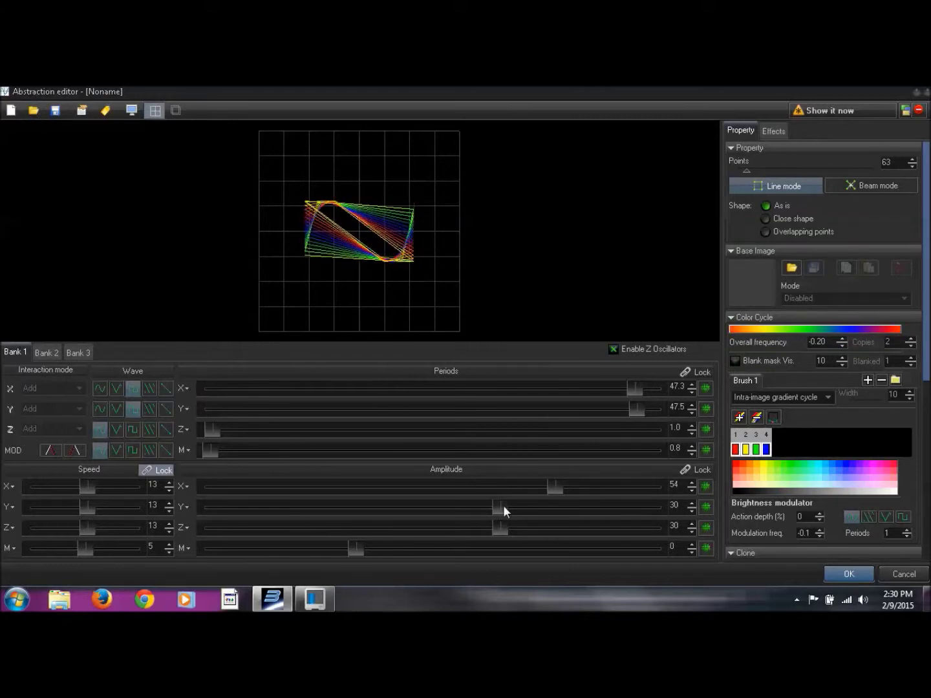
drag(511, 505, 549, 503)
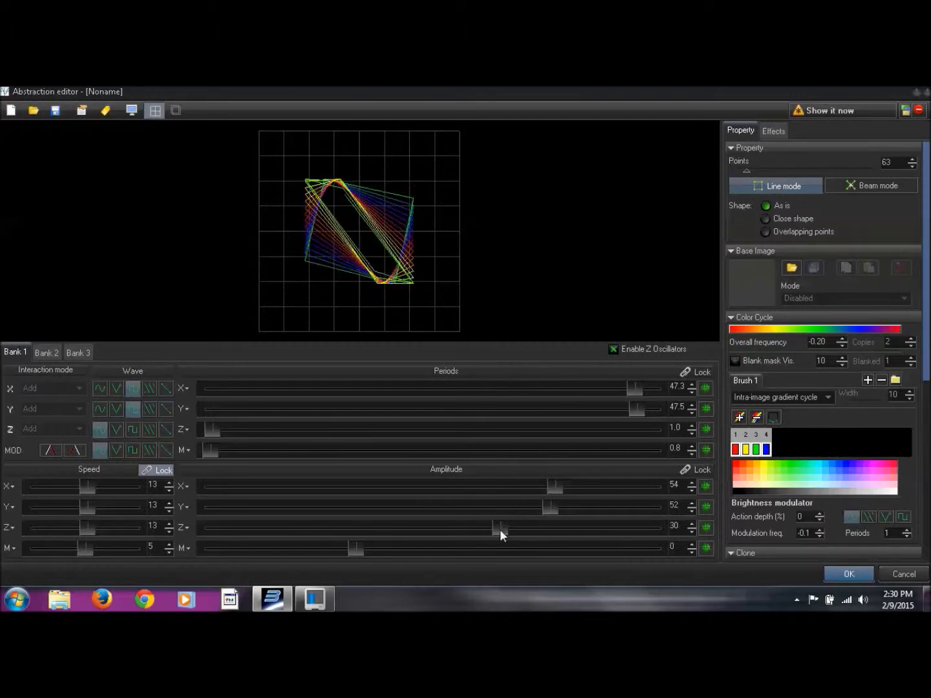
drag(499, 529, 547, 528)
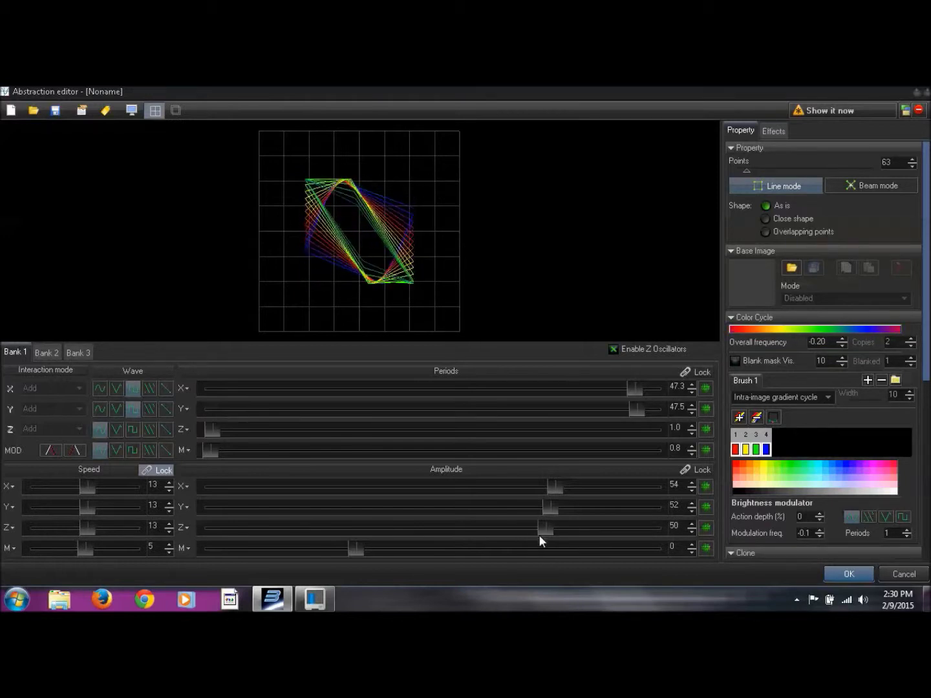
drag(359, 547, 384, 549)
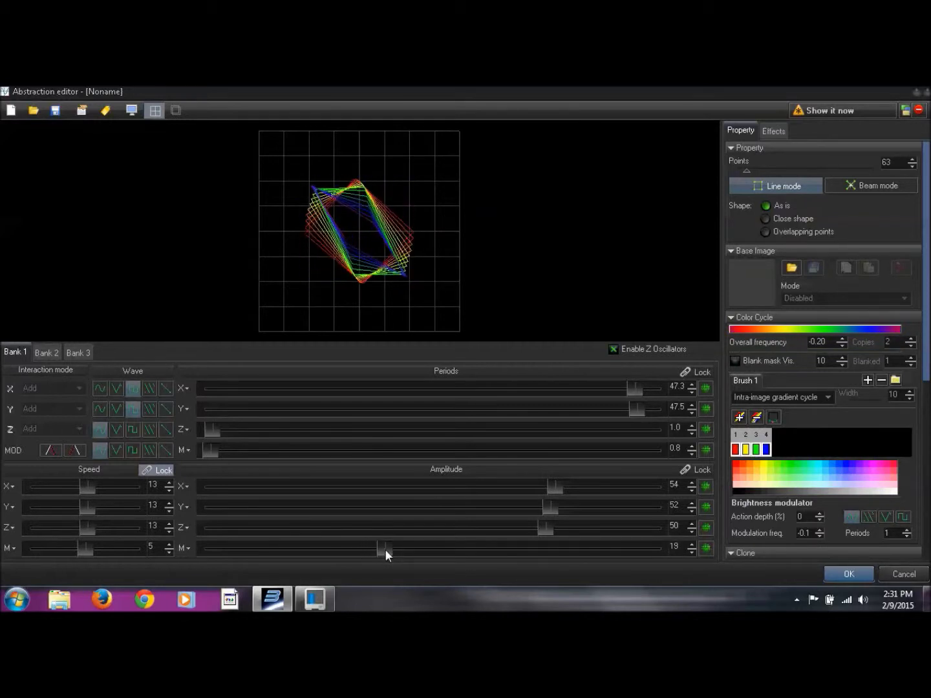
Reduce the colour cycle to one colour, recolour it cyan, and add magenta as the second colour.
click(757, 418)
click(759, 419)
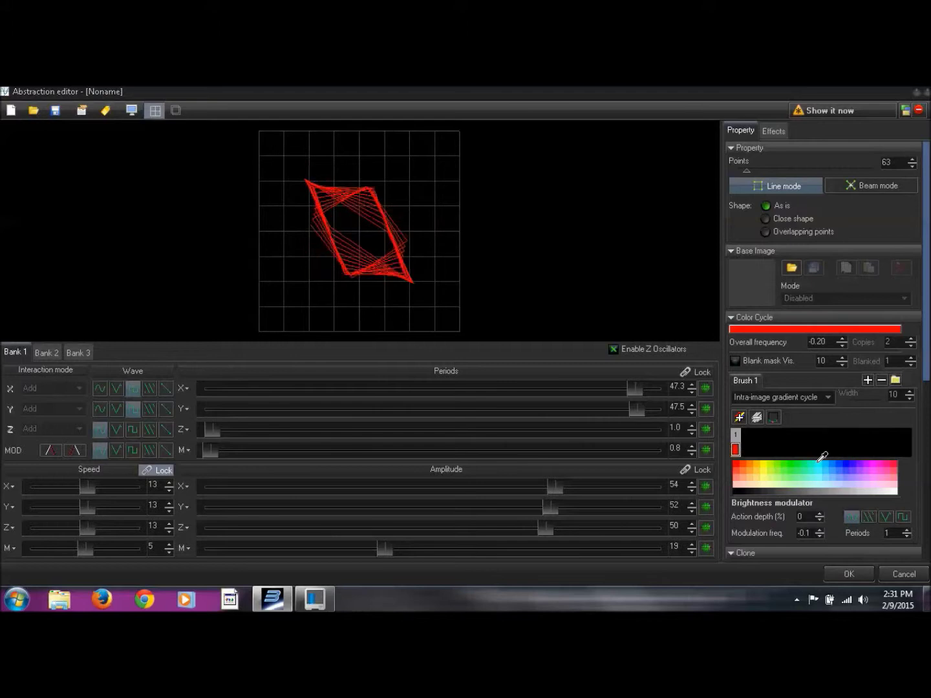
click(818, 462)
click(739, 417)
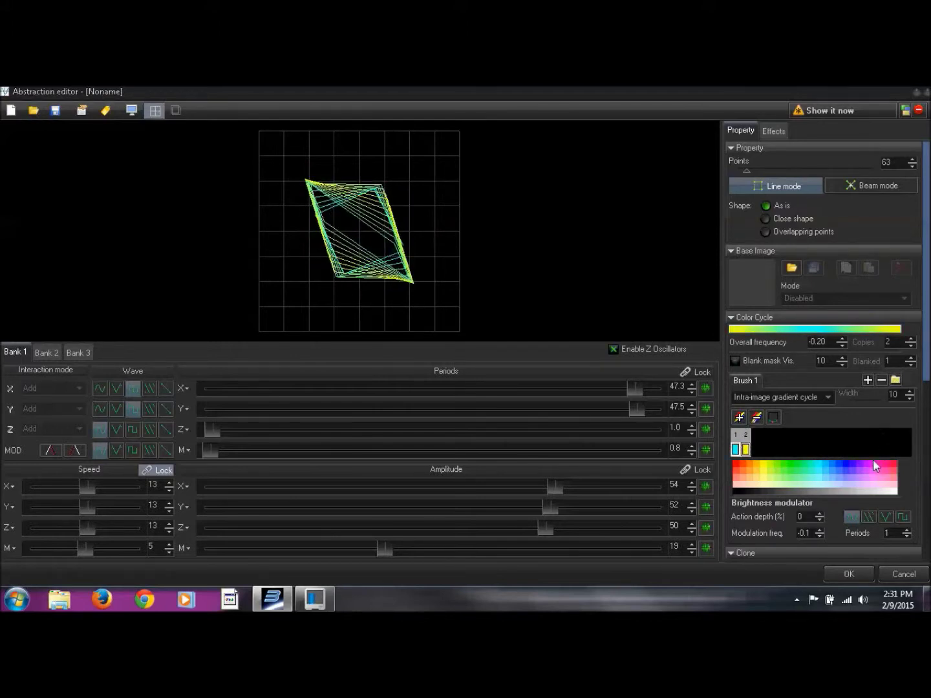
click(876, 461)
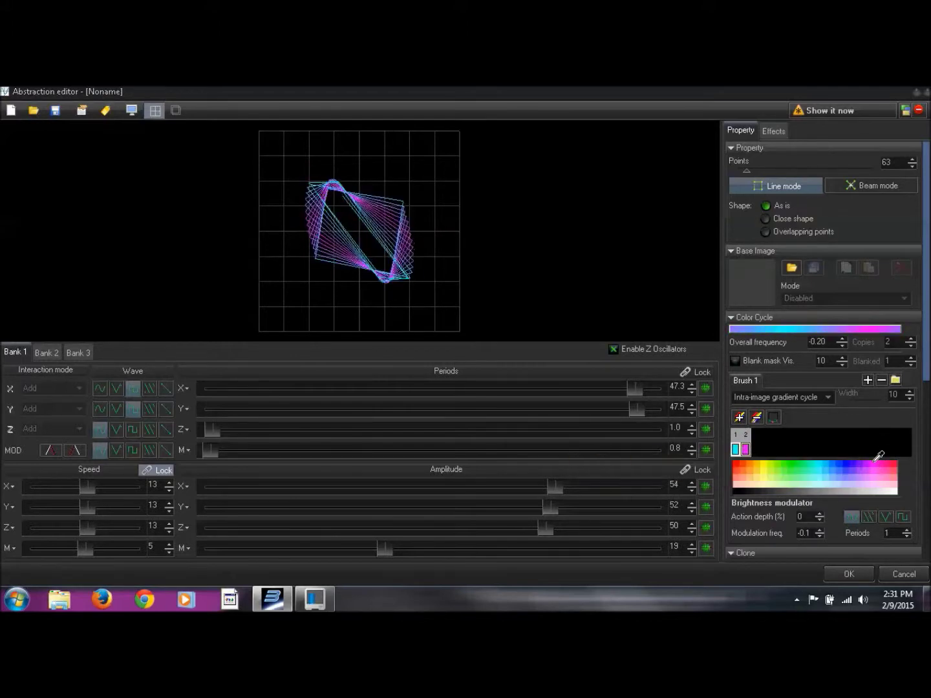
Add a pale peach third colour to the cycle and clone the abstraction with the first 2D mirror.
click(739, 416)
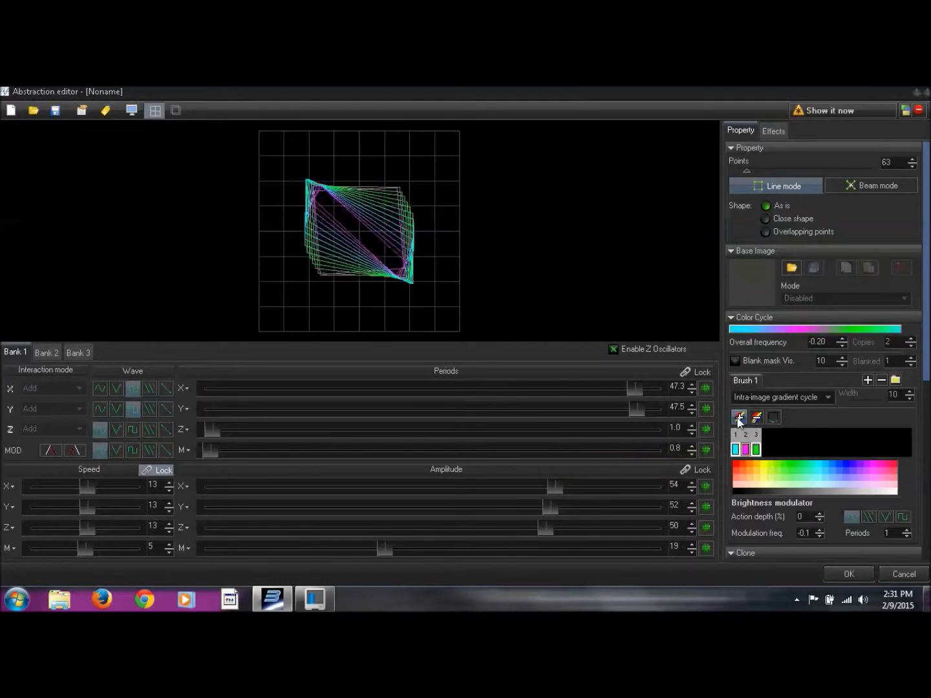
click(741, 480)
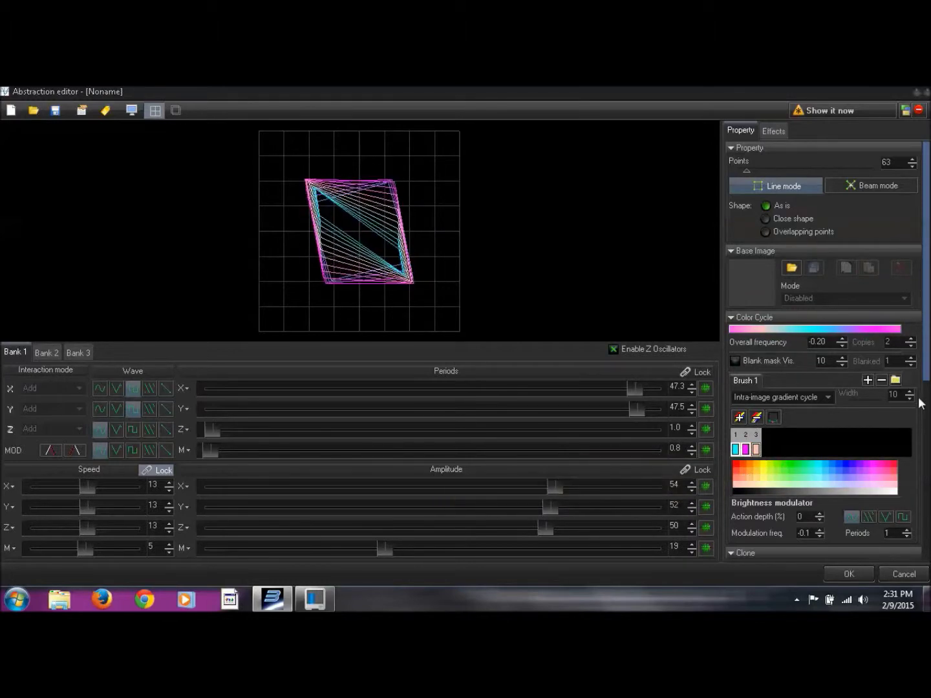
drag(924, 379, 928, 444)
click(859, 451)
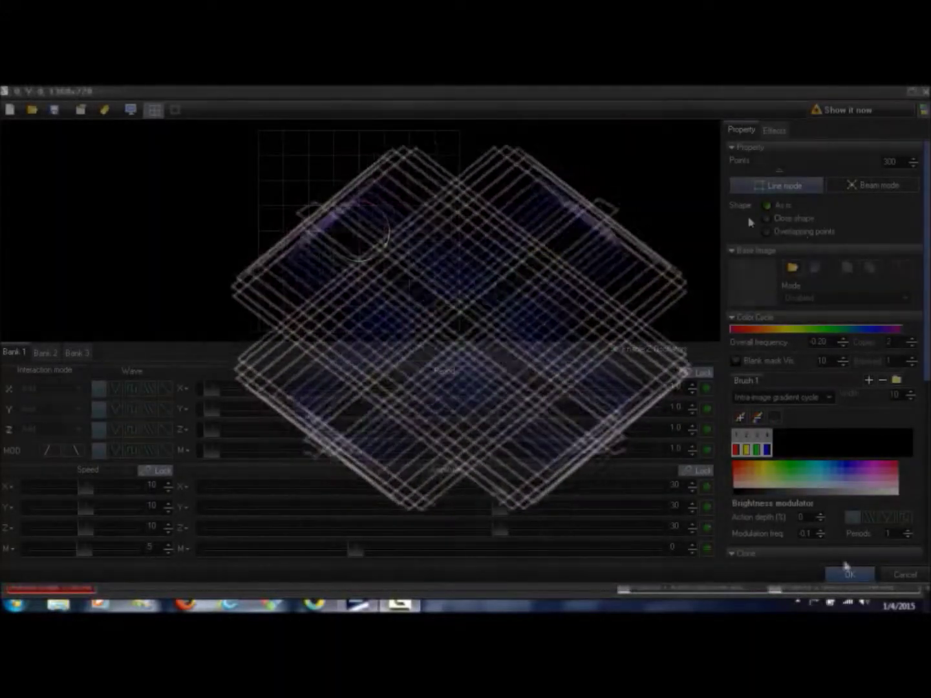
Set the number of points of the next new abstraction to 50.
drag(780, 175, 750, 176)
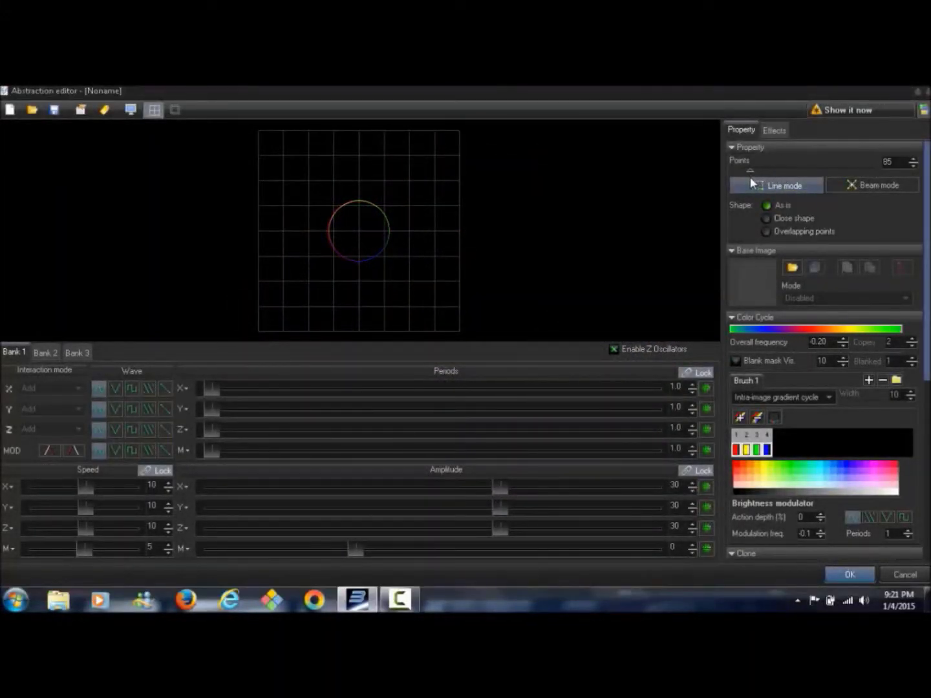
click(913, 167)
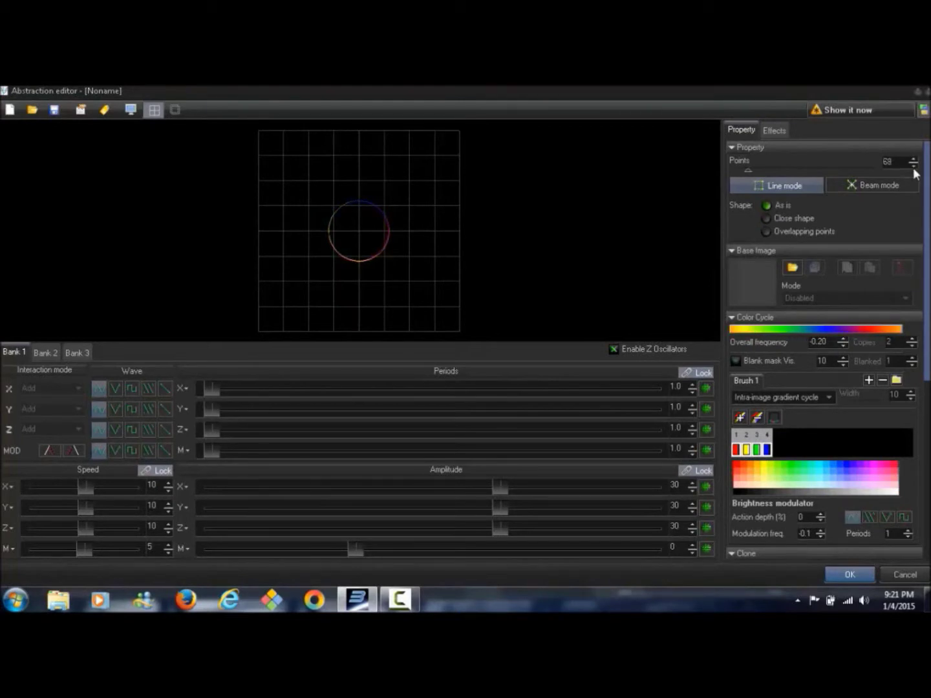
click(912, 165)
click(913, 166)
click(911, 166)
click(913, 166)
click(912, 165)
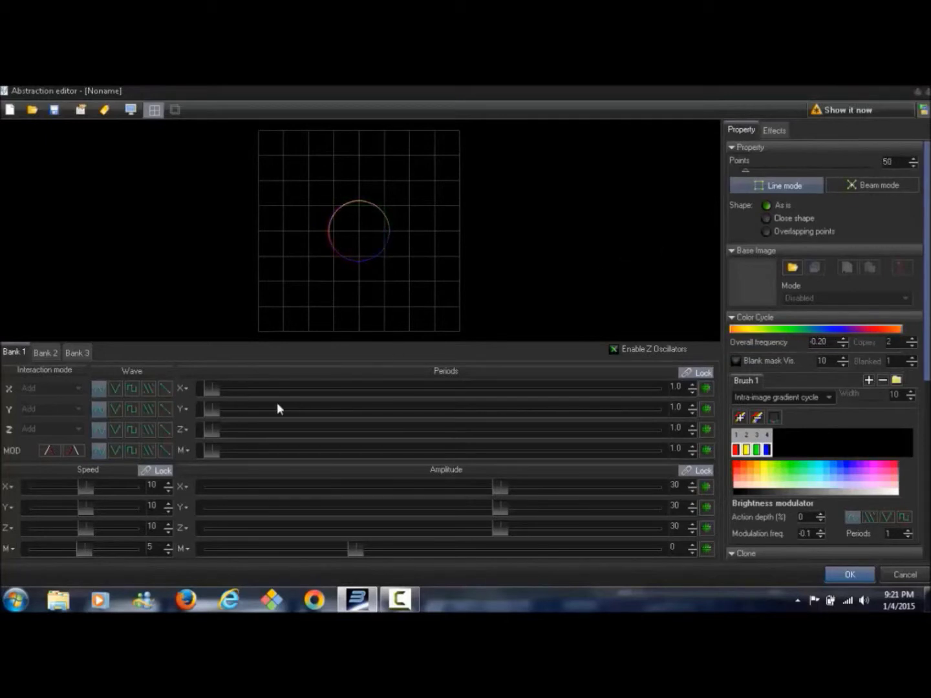
Unlock the periods and set them to X 37.4, Y 12.4 and Z 10.6.
click(696, 373)
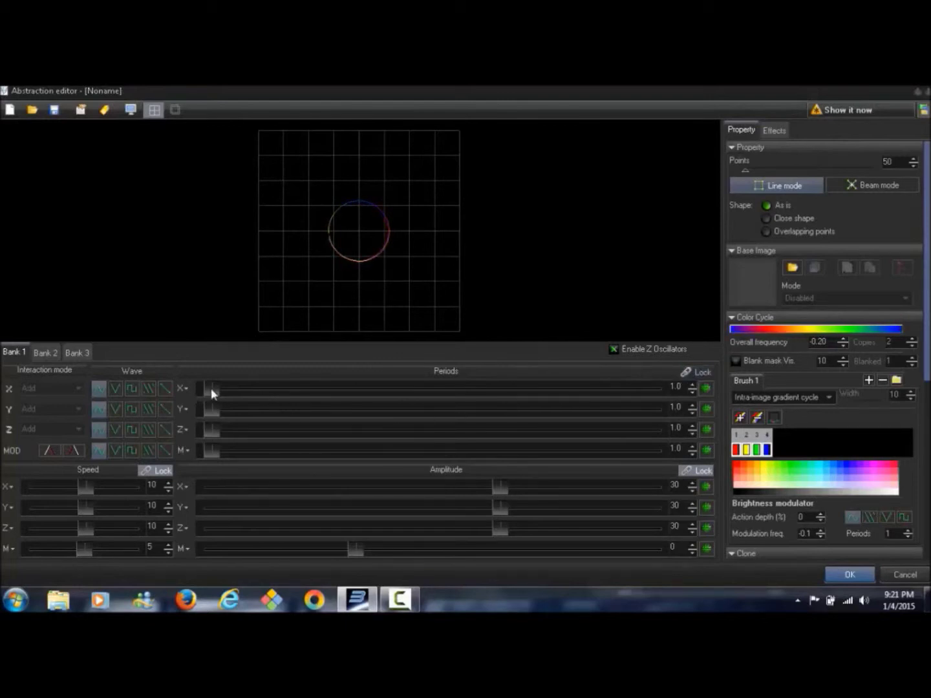
drag(211, 388, 546, 421)
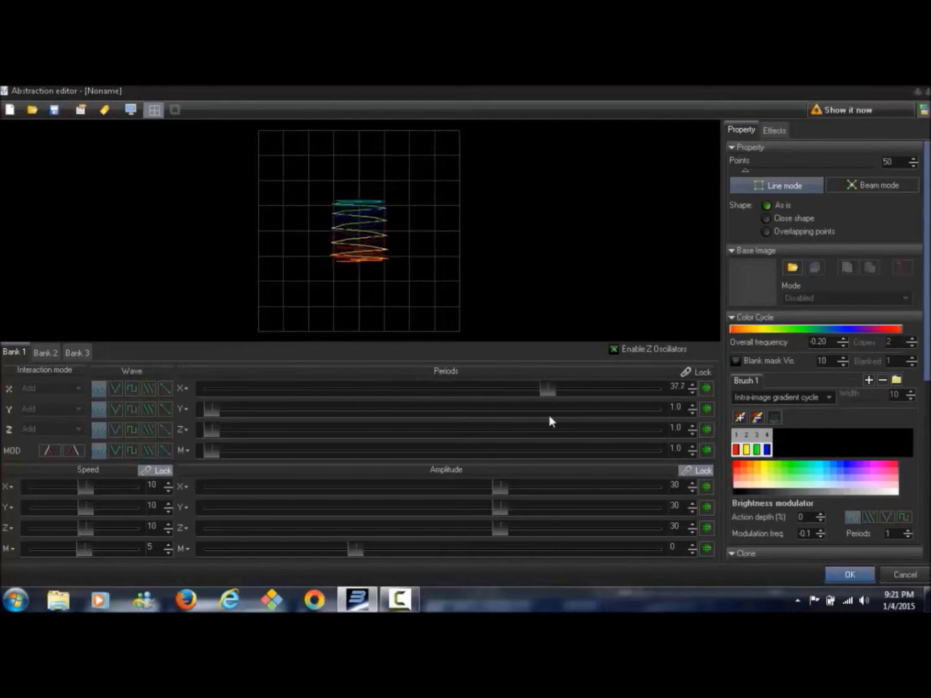
click(692, 394)
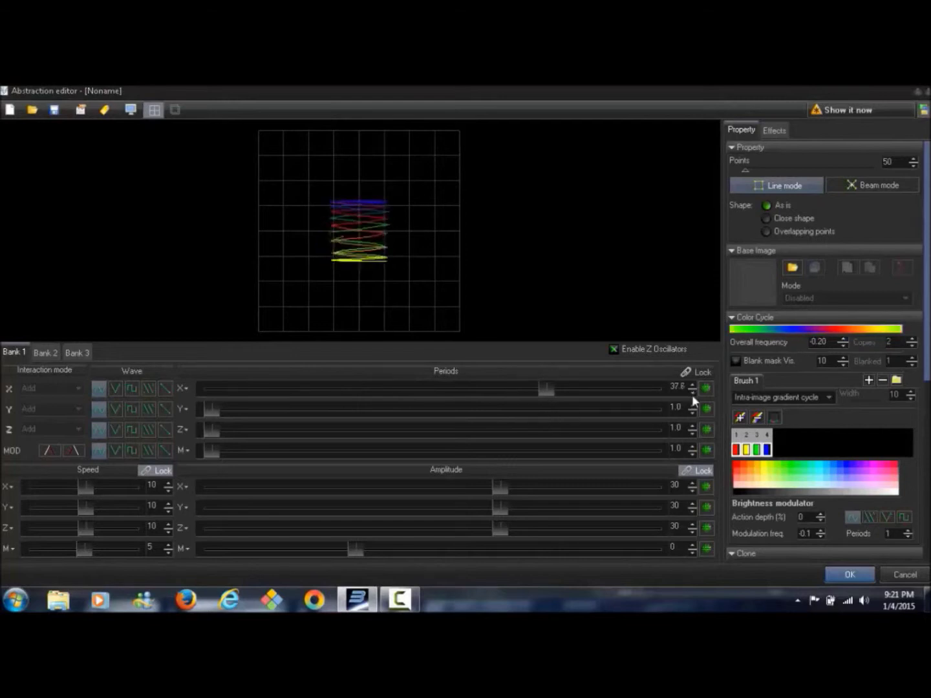
click(691, 393)
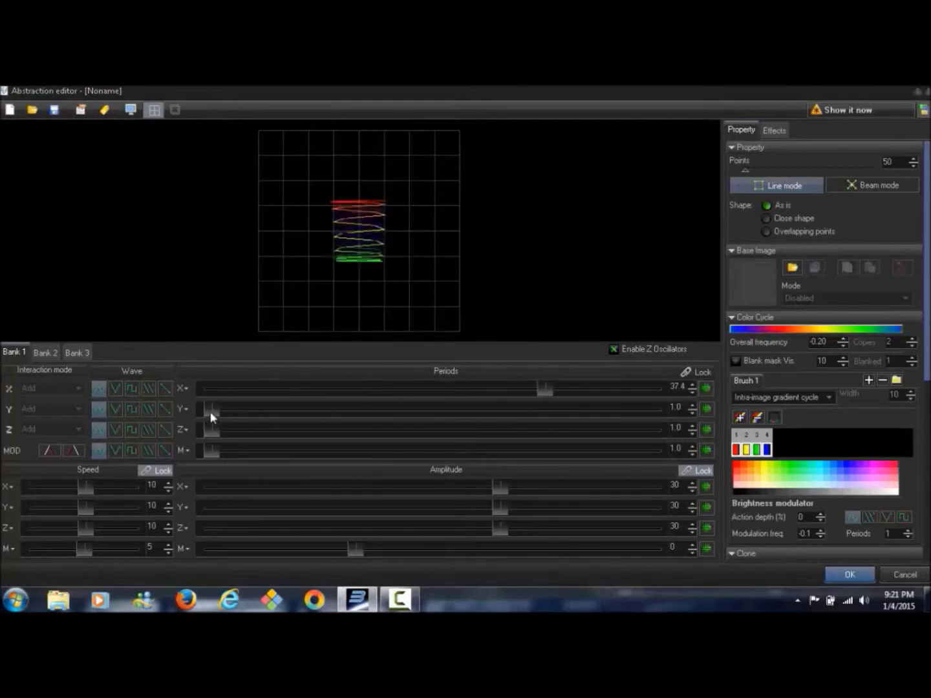
drag(212, 417, 317, 431)
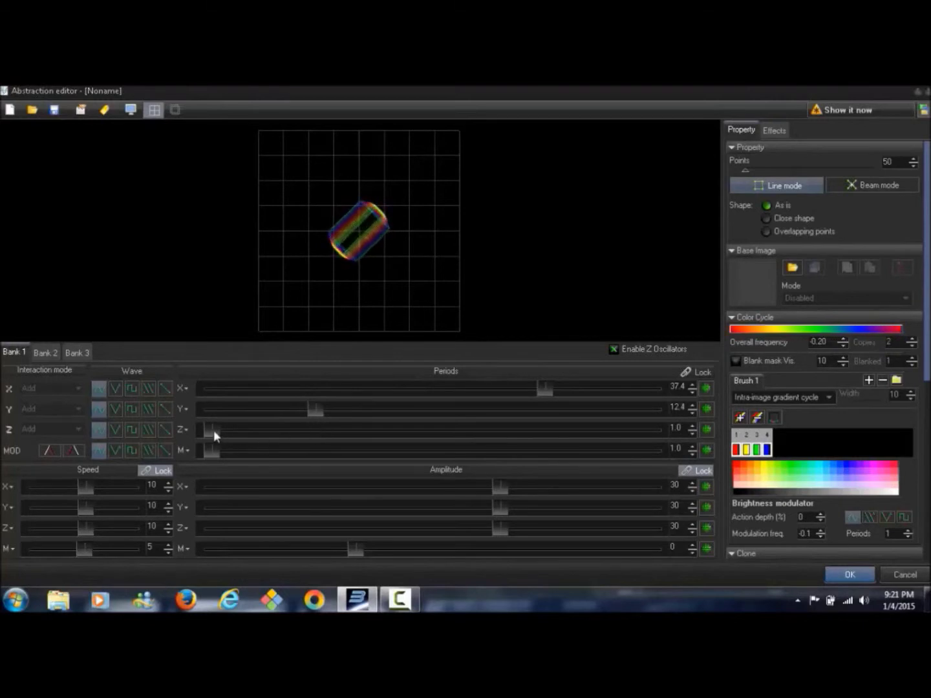
drag(229, 432, 302, 442)
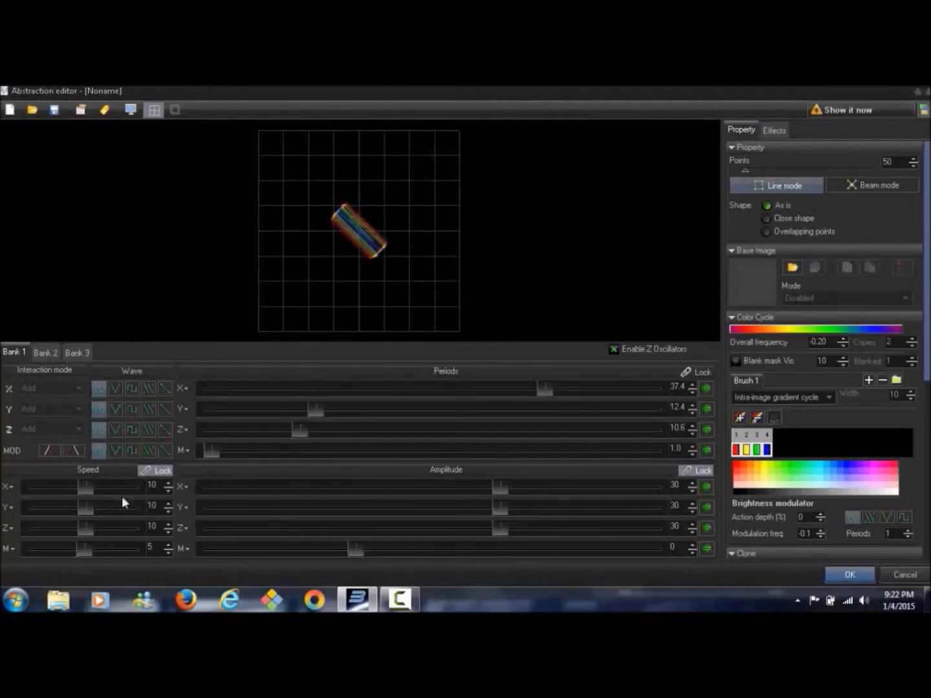
Set the X, Y and Z speeds to 9 and the unlocked amplitudes to X 85, Y -68, Z -21 and M -24.
click(167, 489)
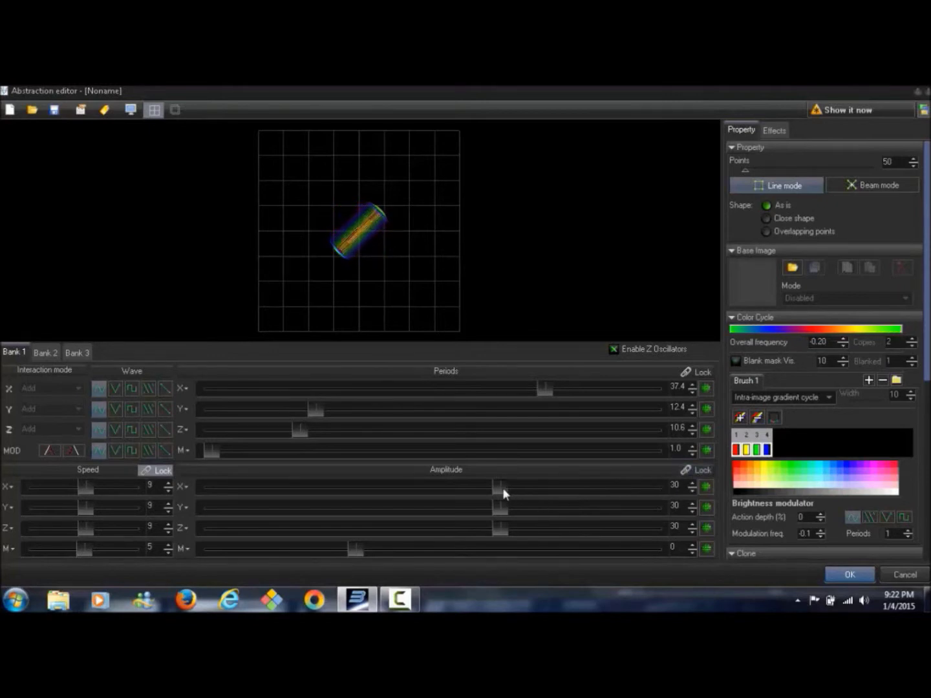
drag(499, 487, 627, 493)
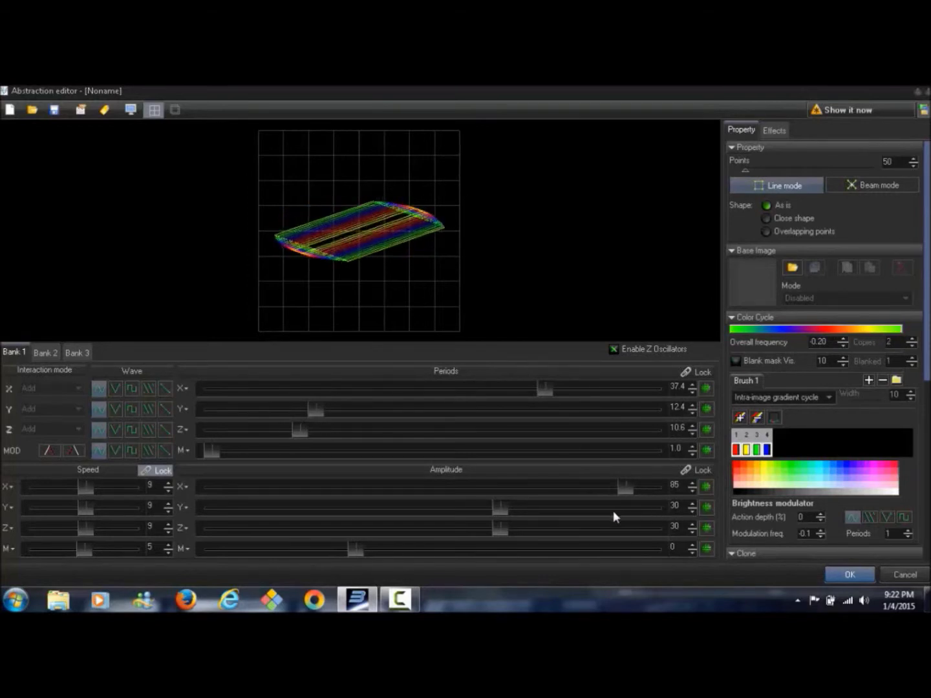
drag(496, 511, 300, 520)
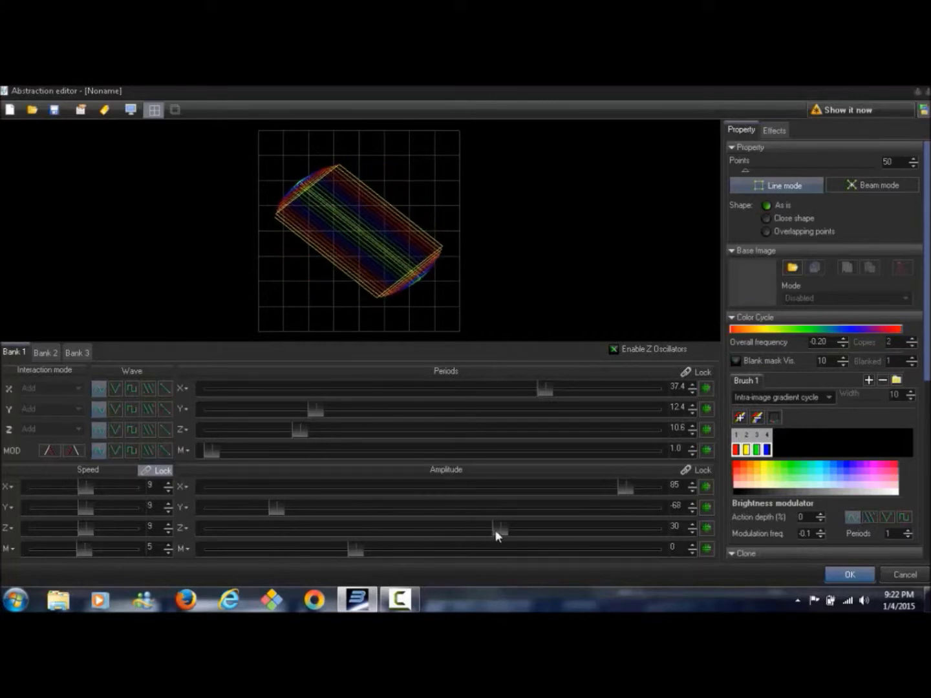
drag(495, 530, 385, 532)
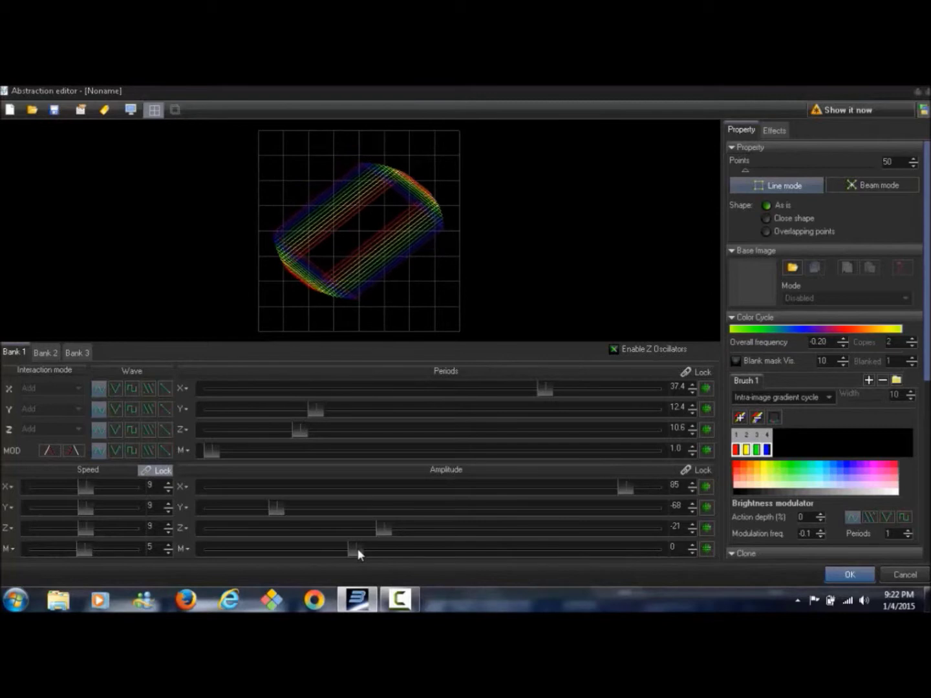
drag(358, 548, 320, 558)
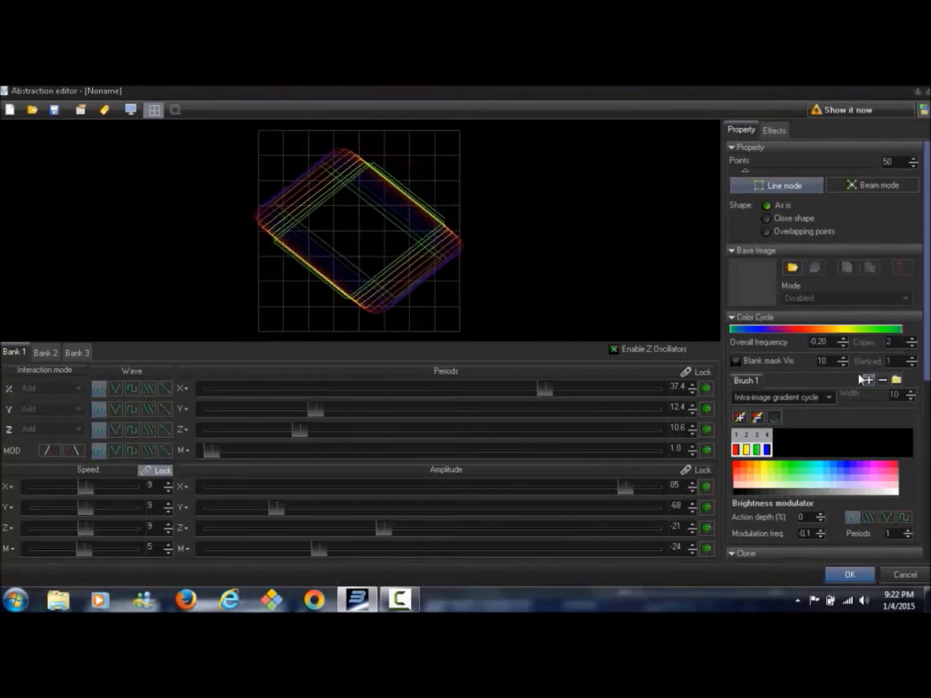
Reduce the colour cycle to a single blue colour and add pale peach as the second colour.
drag(926, 374, 926, 393)
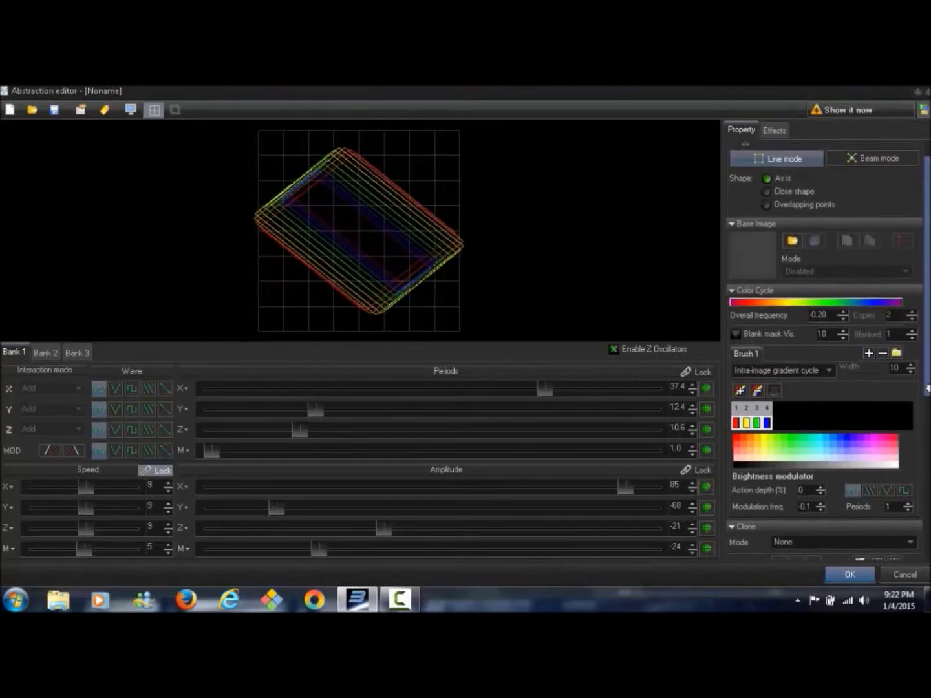
click(756, 386)
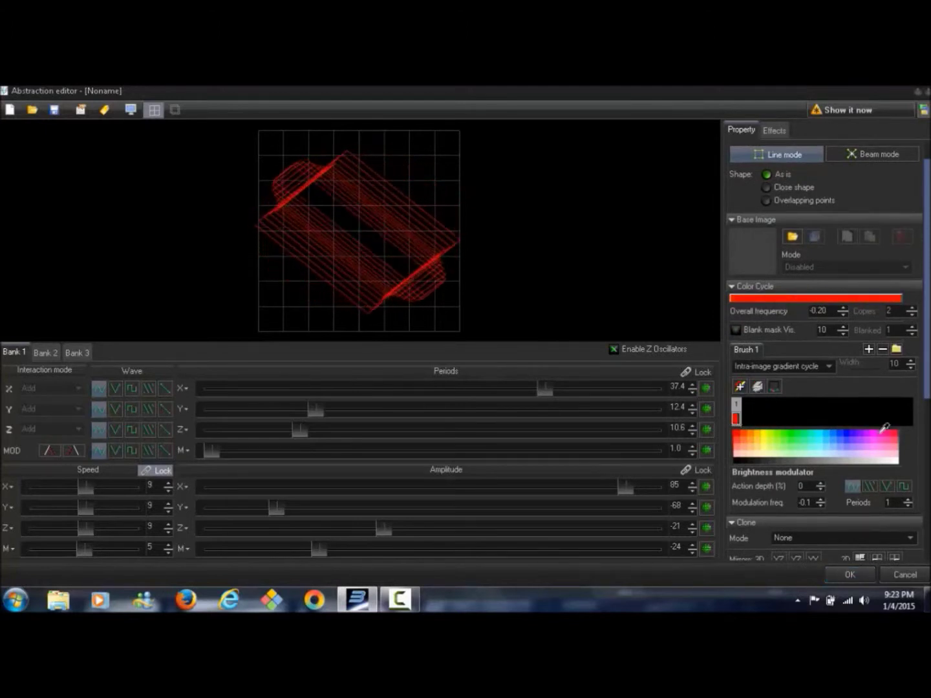
click(847, 429)
click(747, 418)
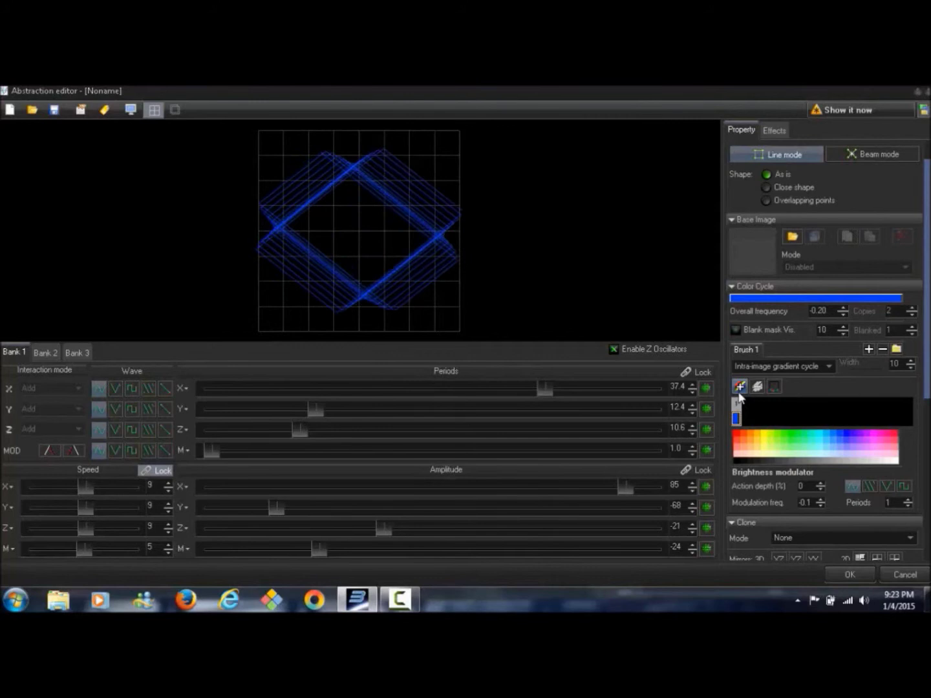
click(747, 419)
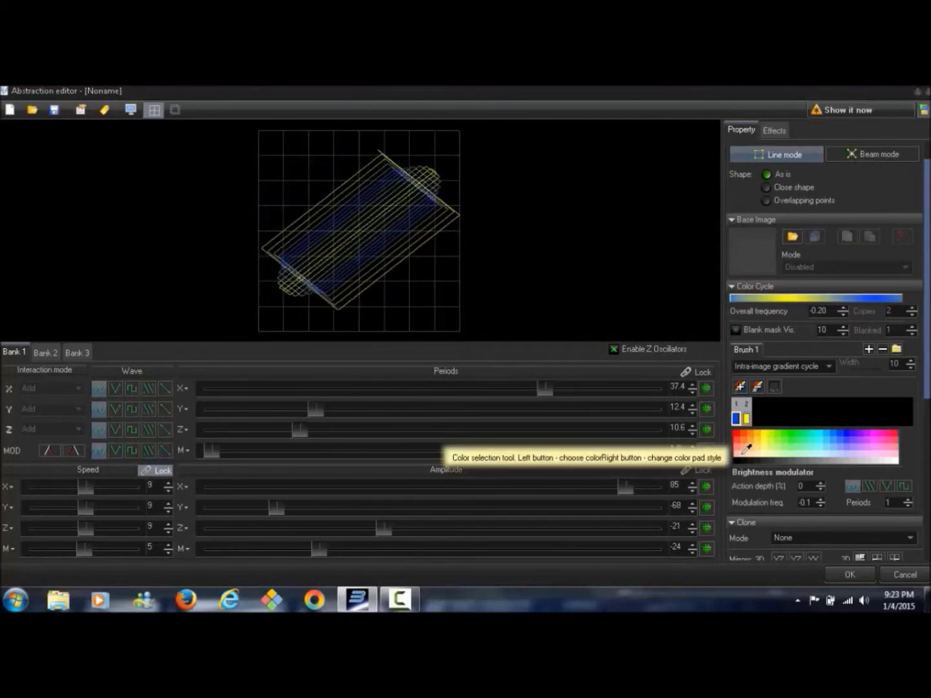
Add another pale peach as the third cycle colour and clone the abstraction with the 2D Flip by X mirror.
click(756, 418)
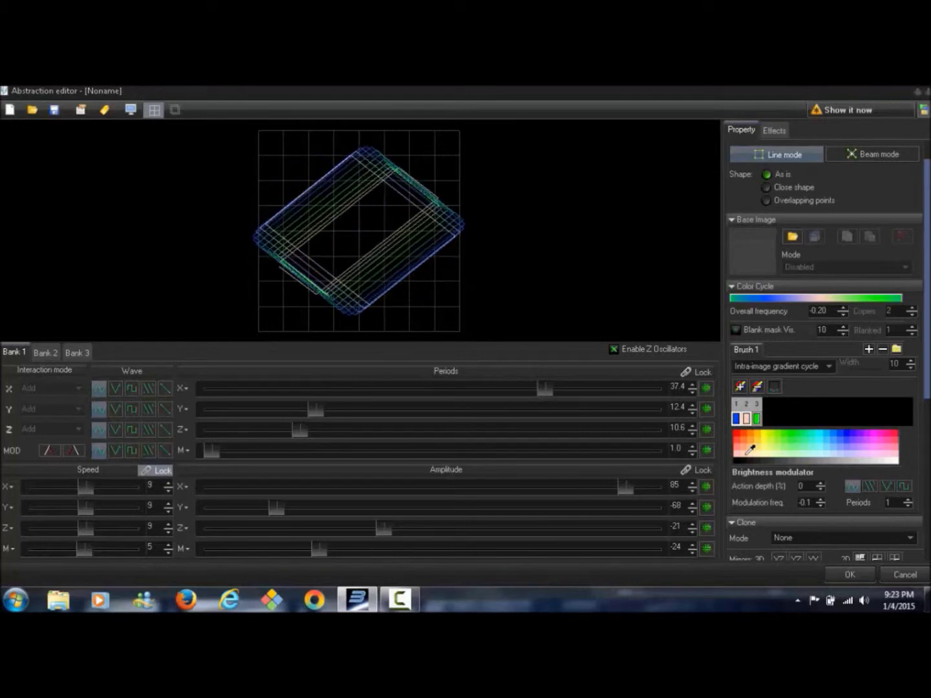
click(747, 453)
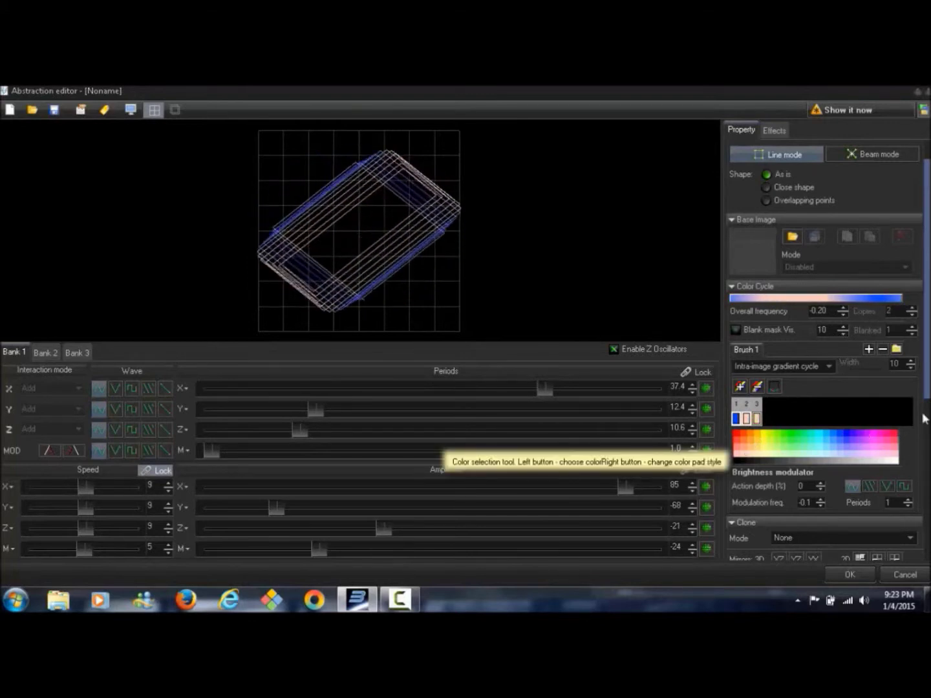
drag(925, 390, 927, 473)
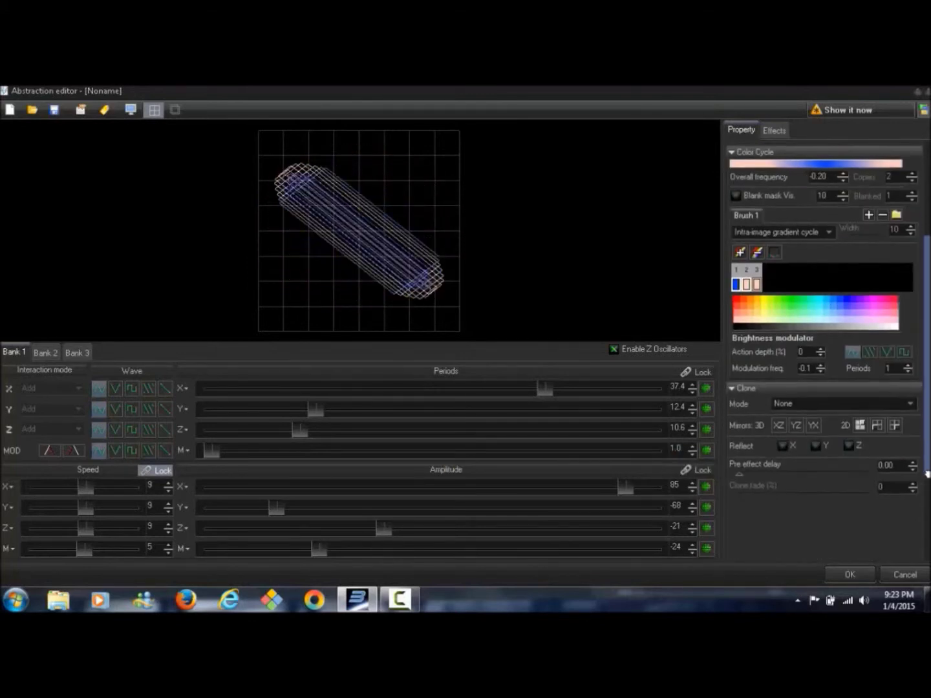
click(860, 425)
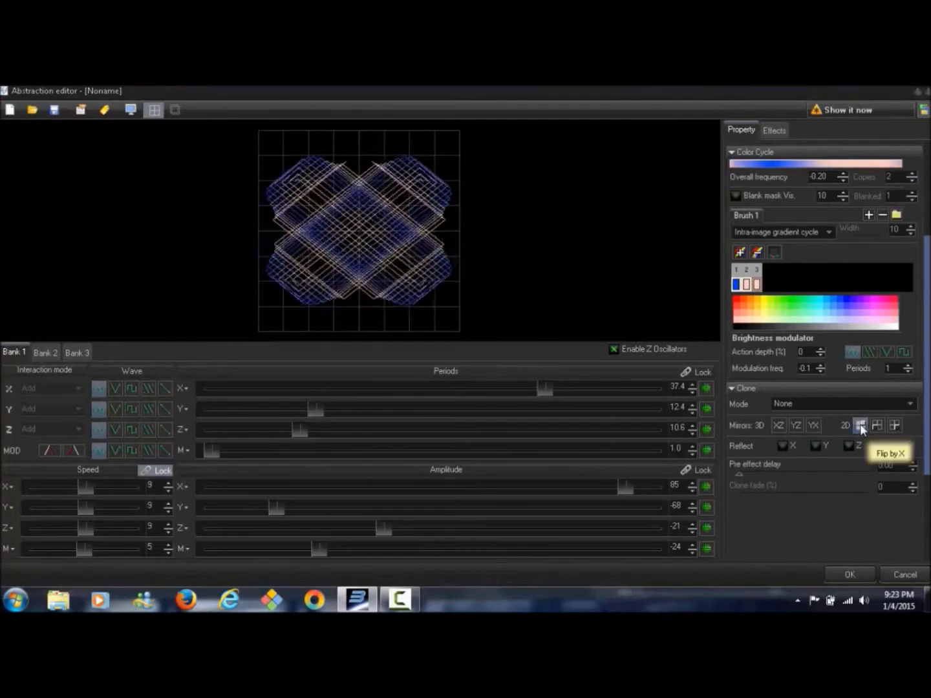